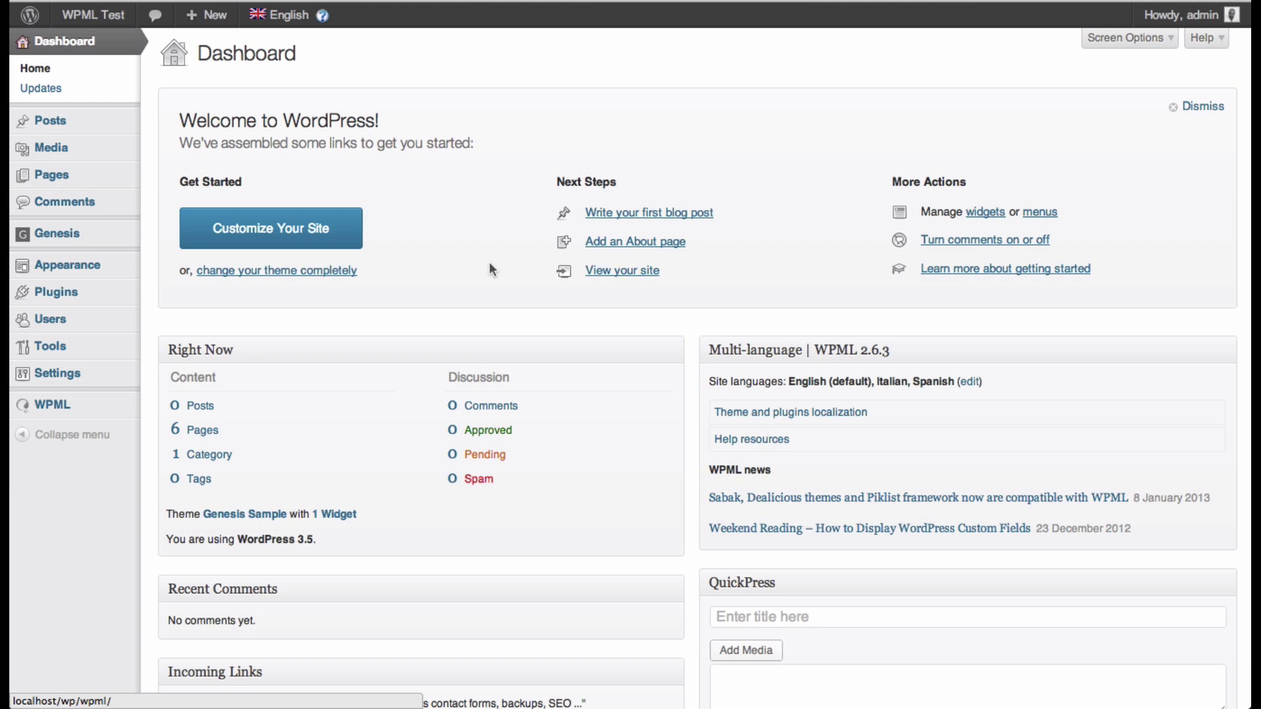
# Open the WPML Languages settings and scroll down to the language switcher options.
pyautogui.moveTo(121, 247)
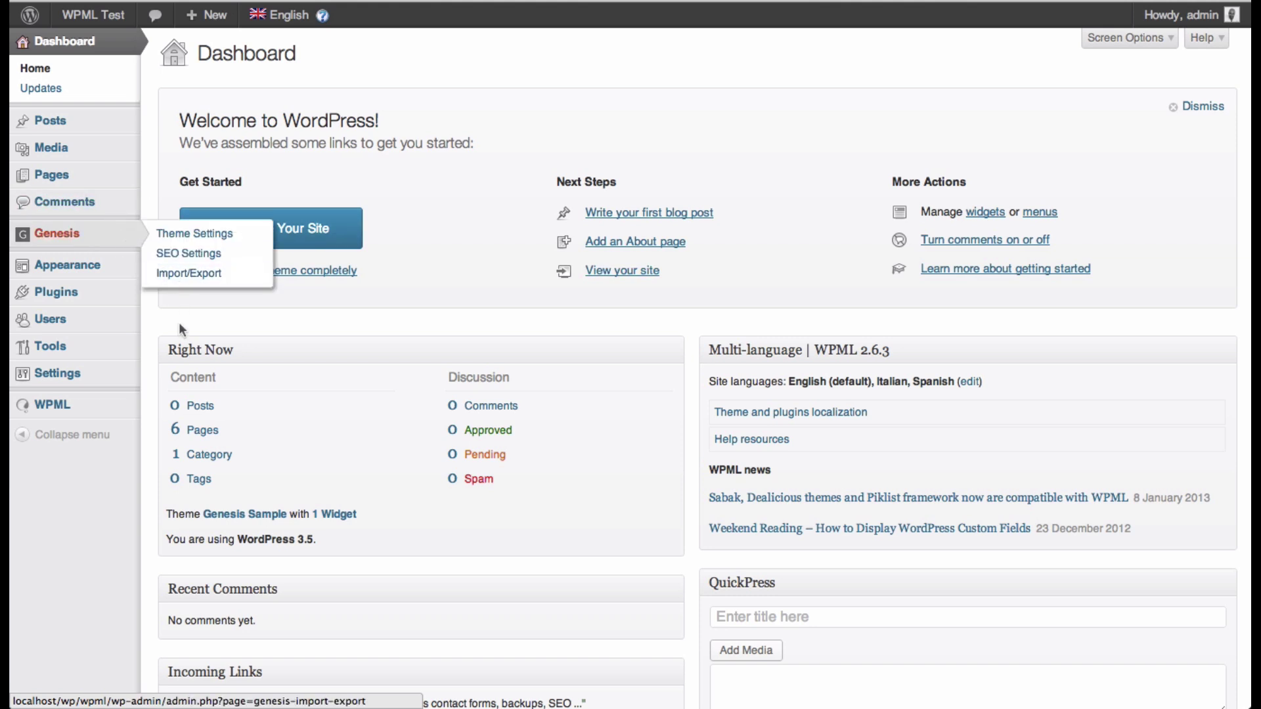
pyautogui.moveTo(92, 413)
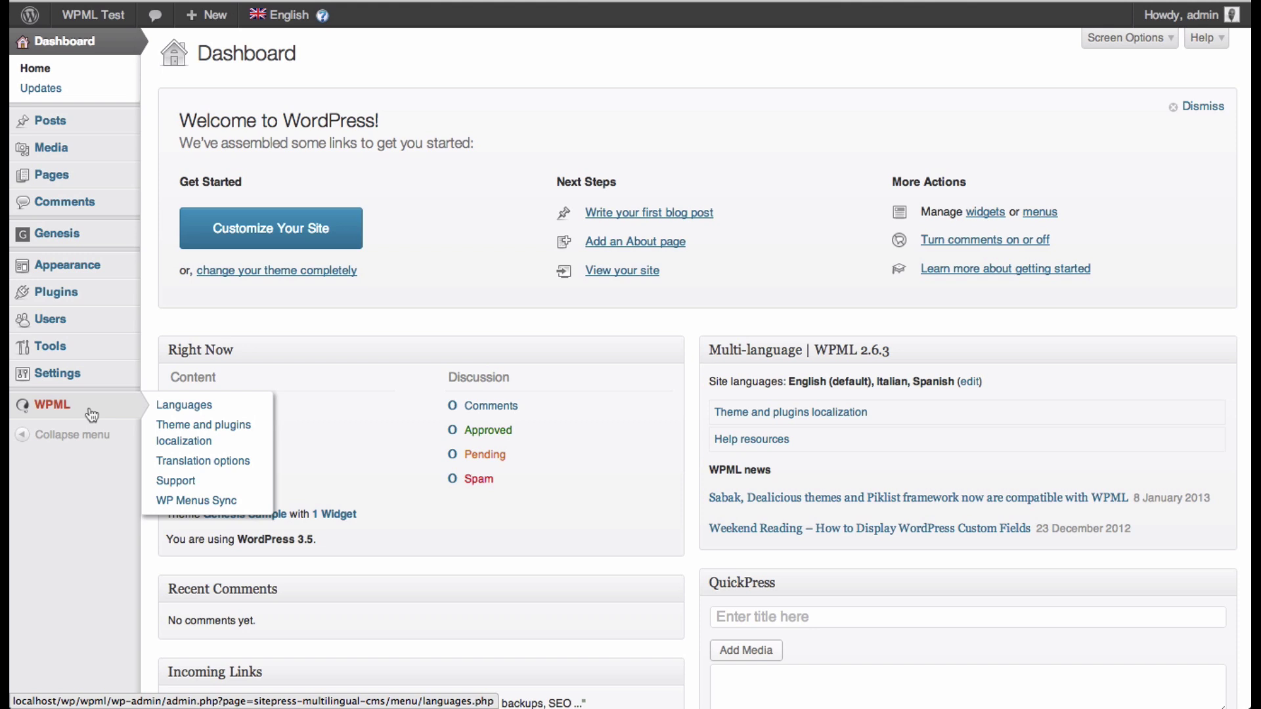
pyautogui.click(91, 414)
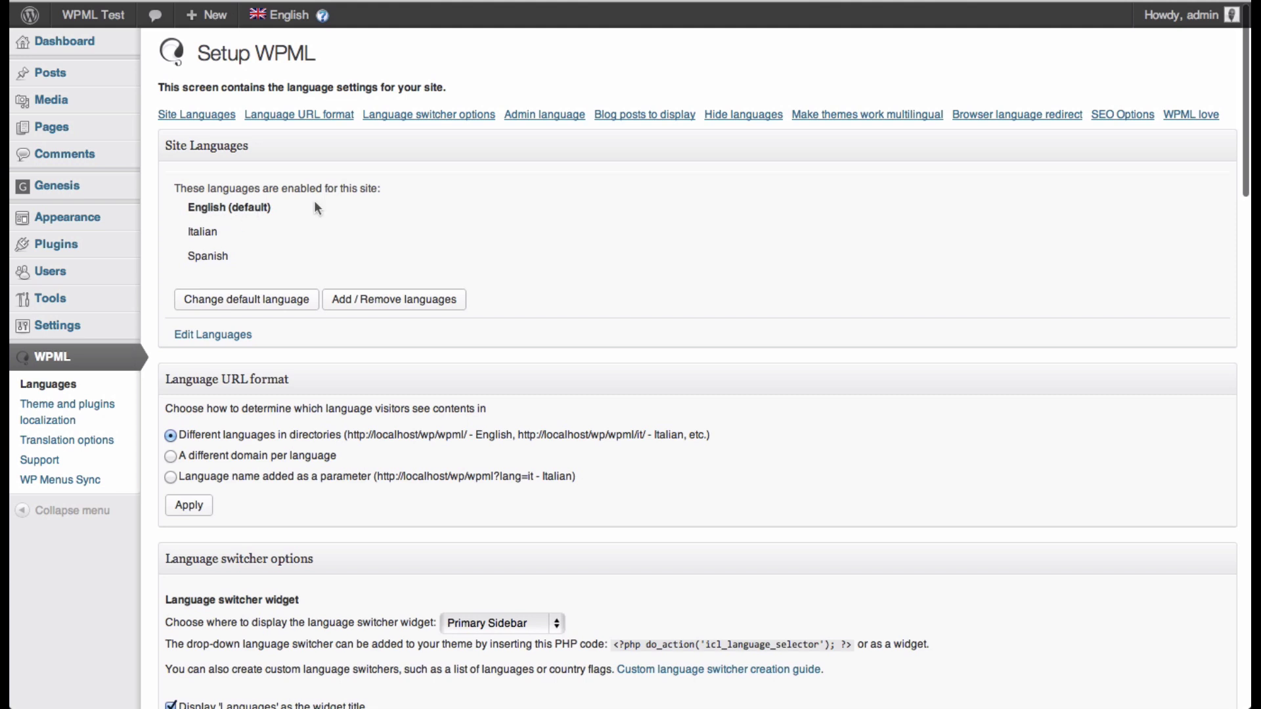
pyautogui.scroll(-2, 315, 207)
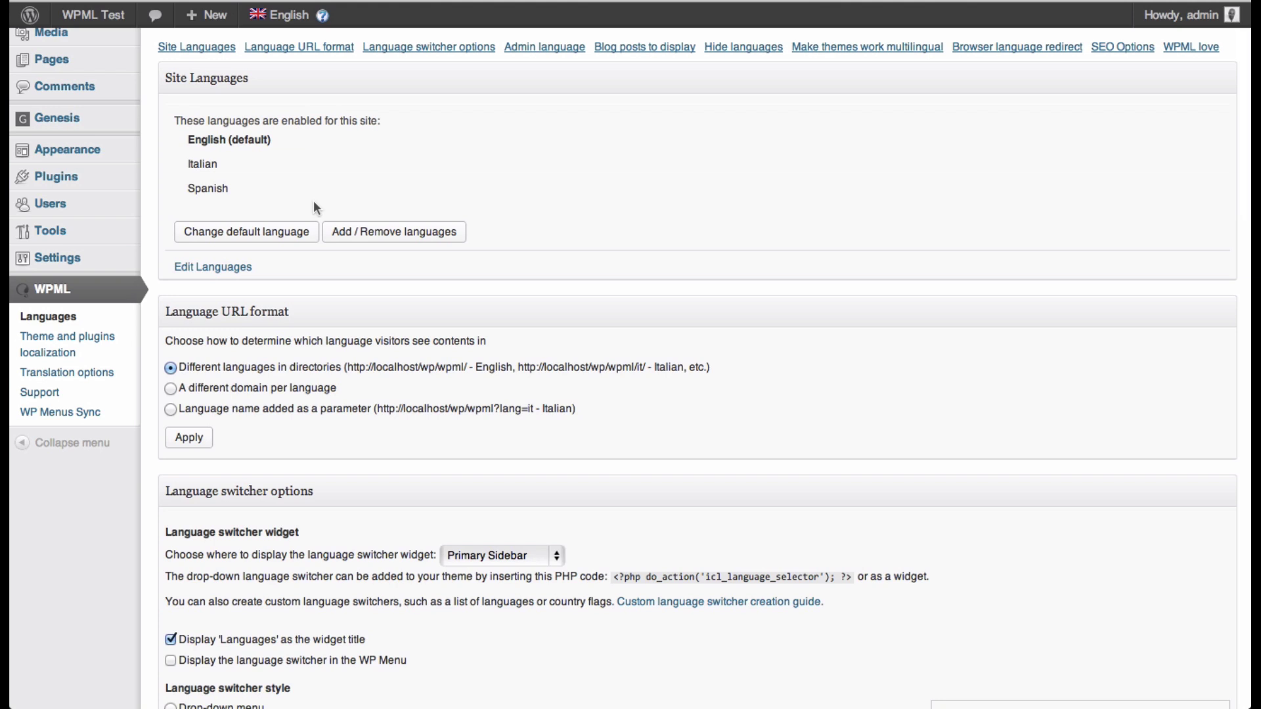
pyautogui.scroll(-5, 479, 232)
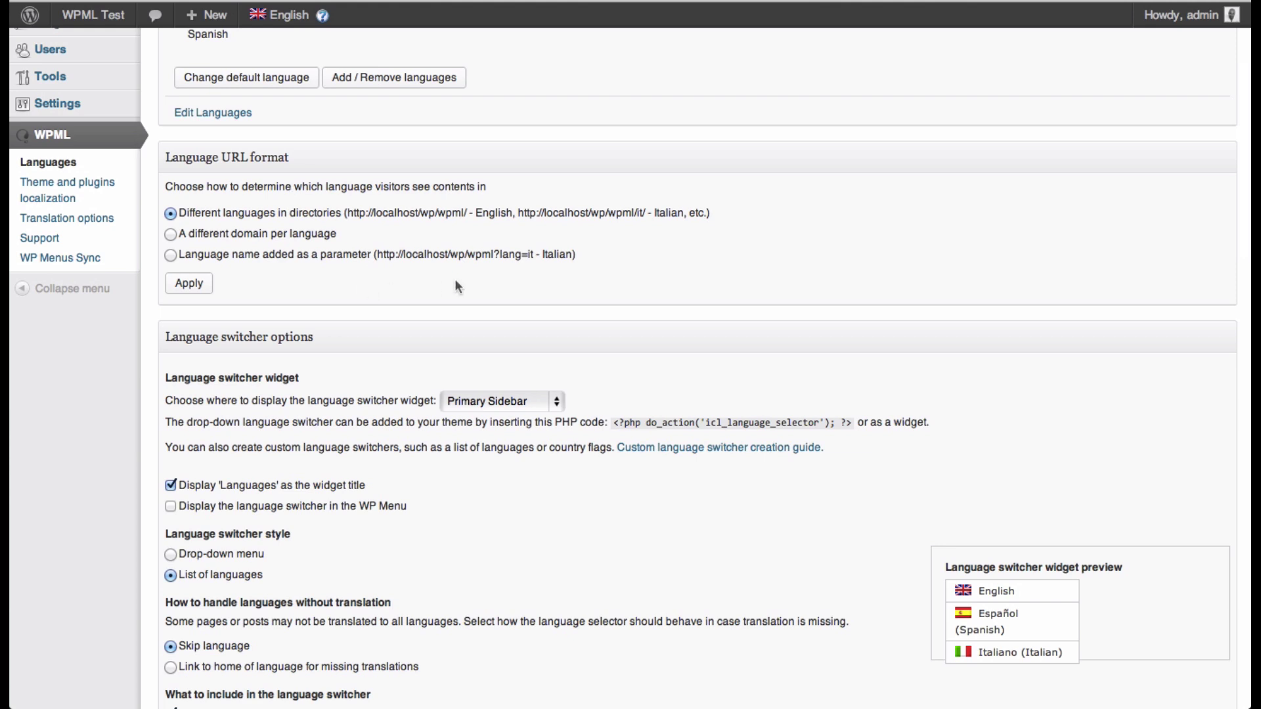
pyautogui.scroll(-4, 458, 287)
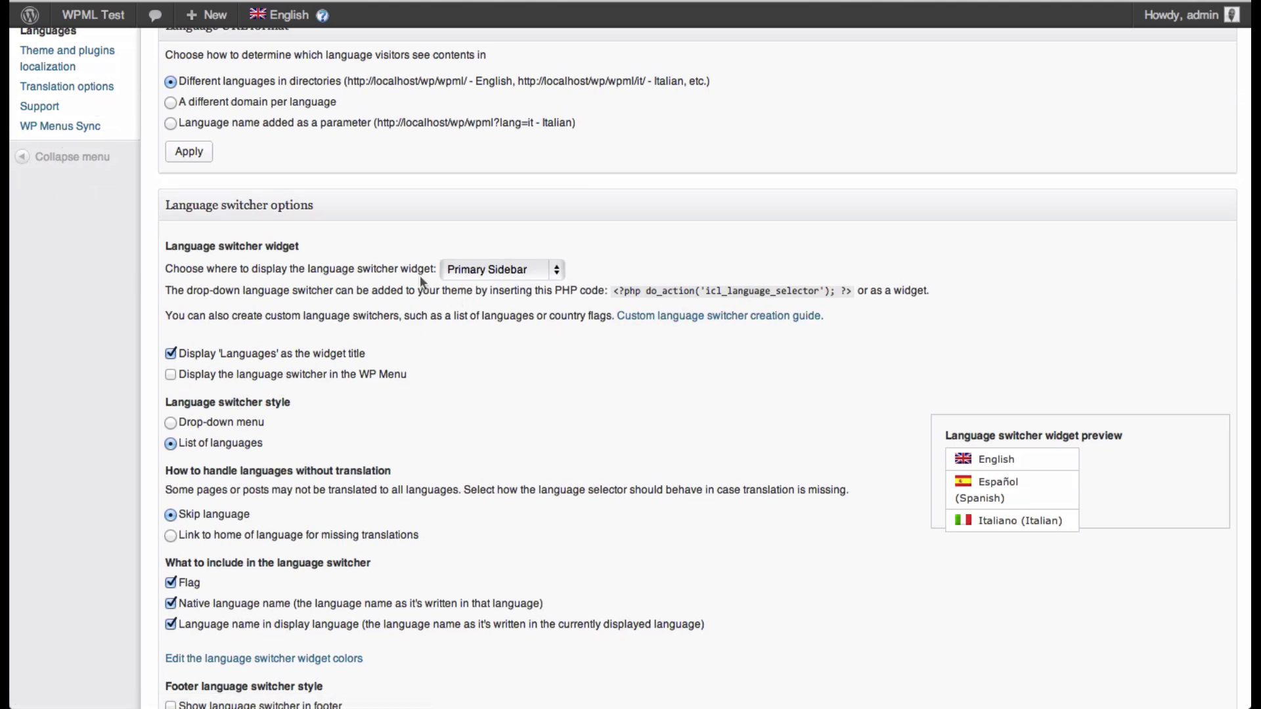
pyautogui.scroll(-4, 624, 347)
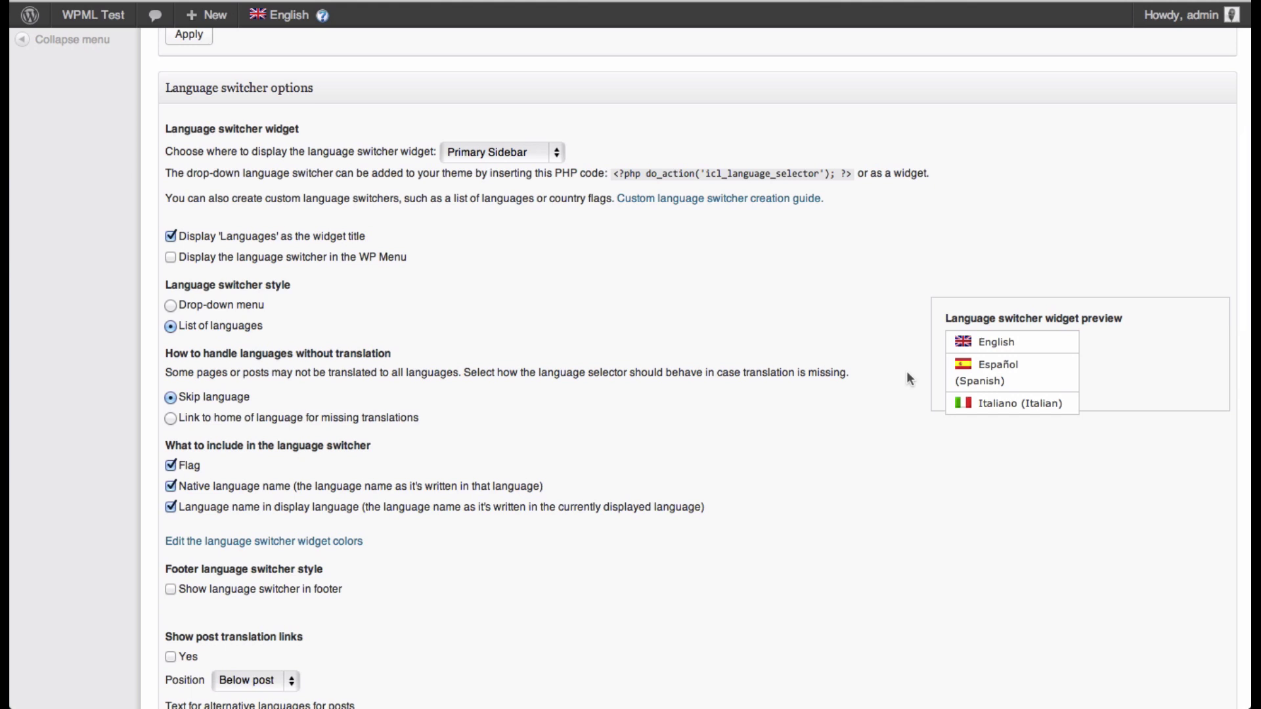
# Try the Flag and Native language name options, keeping flags on and native language names off.
pyautogui.scroll(-4, 909, 379)
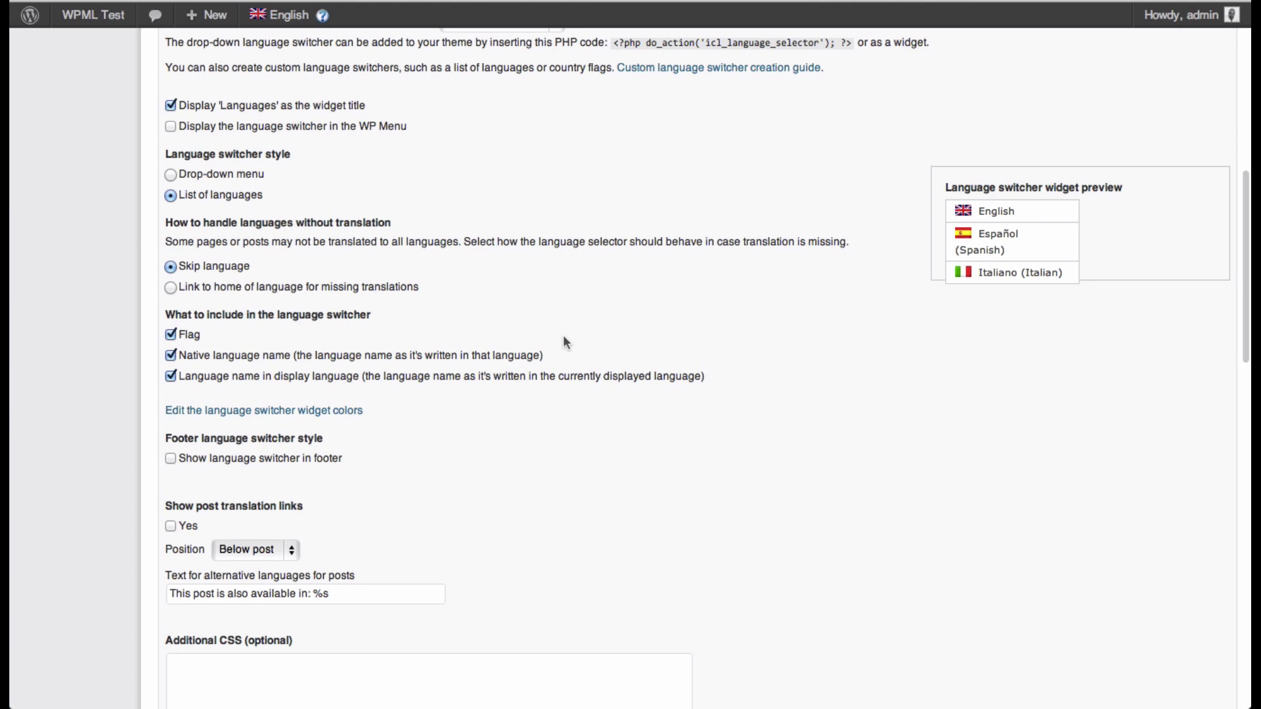
pyautogui.click(171, 335)
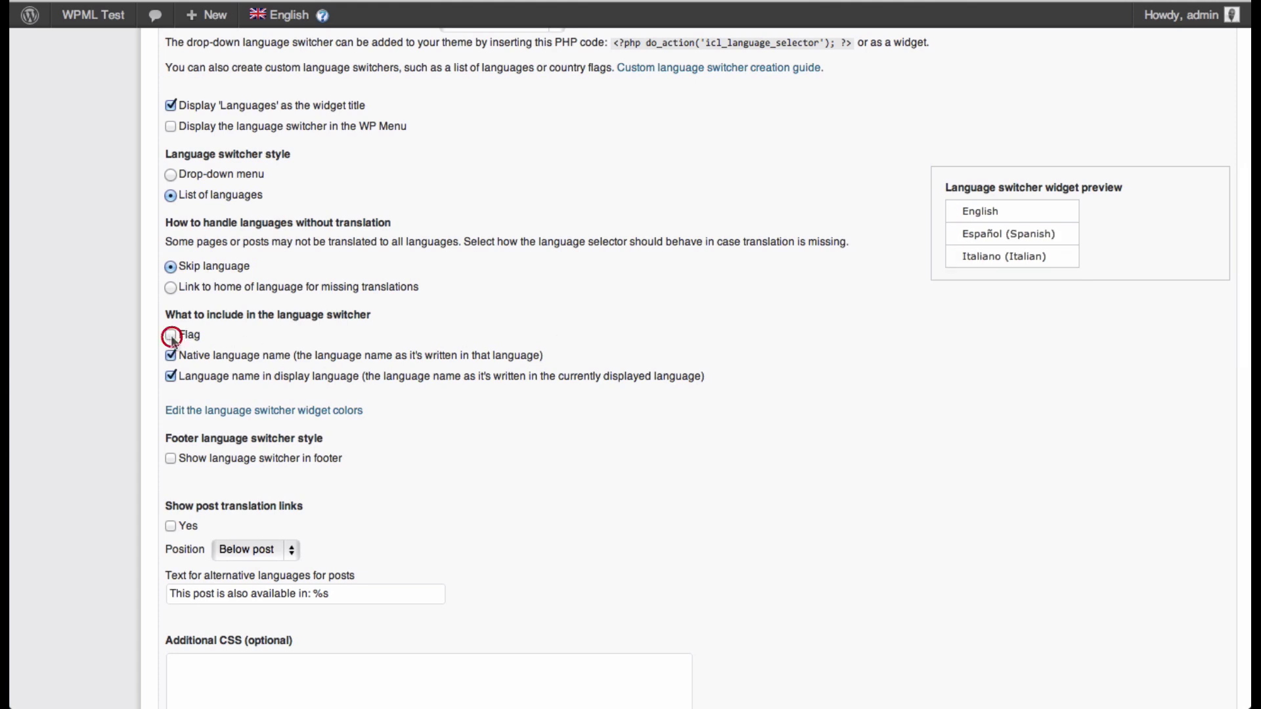
pyautogui.click(171, 334)
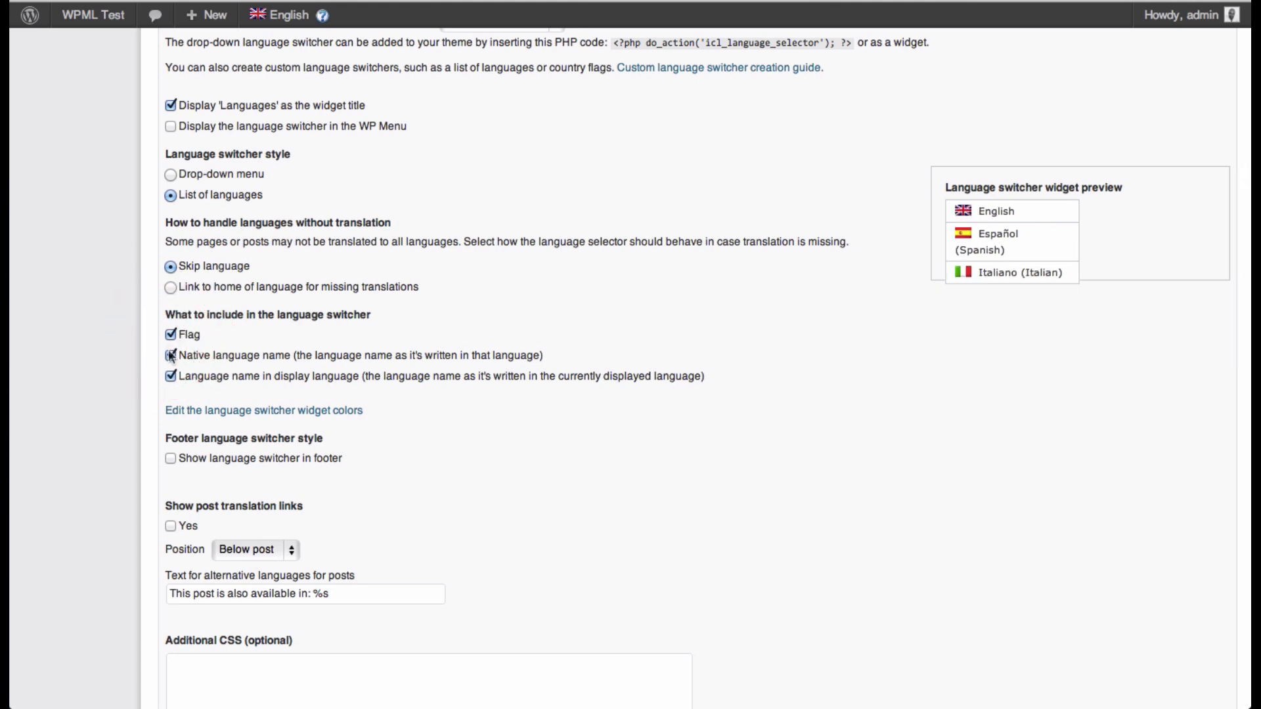
pyautogui.click(170, 356)
pyautogui.click(170, 356)
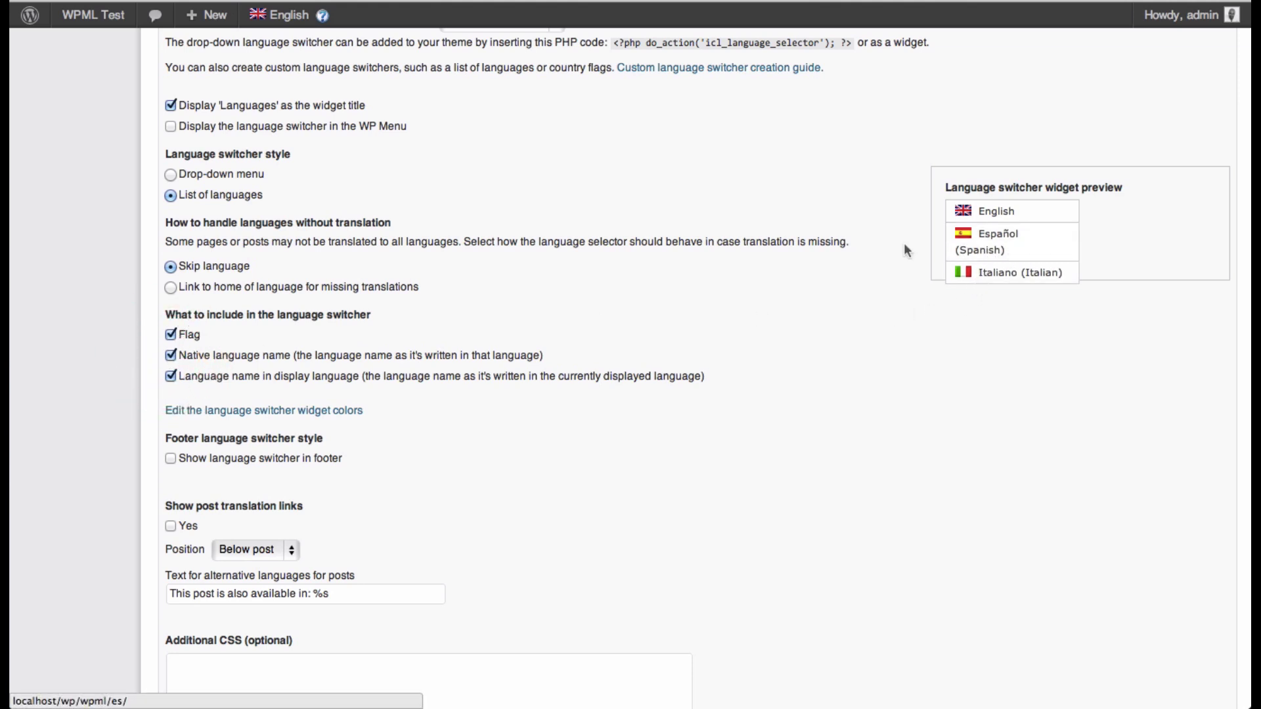
pyautogui.click(171, 356)
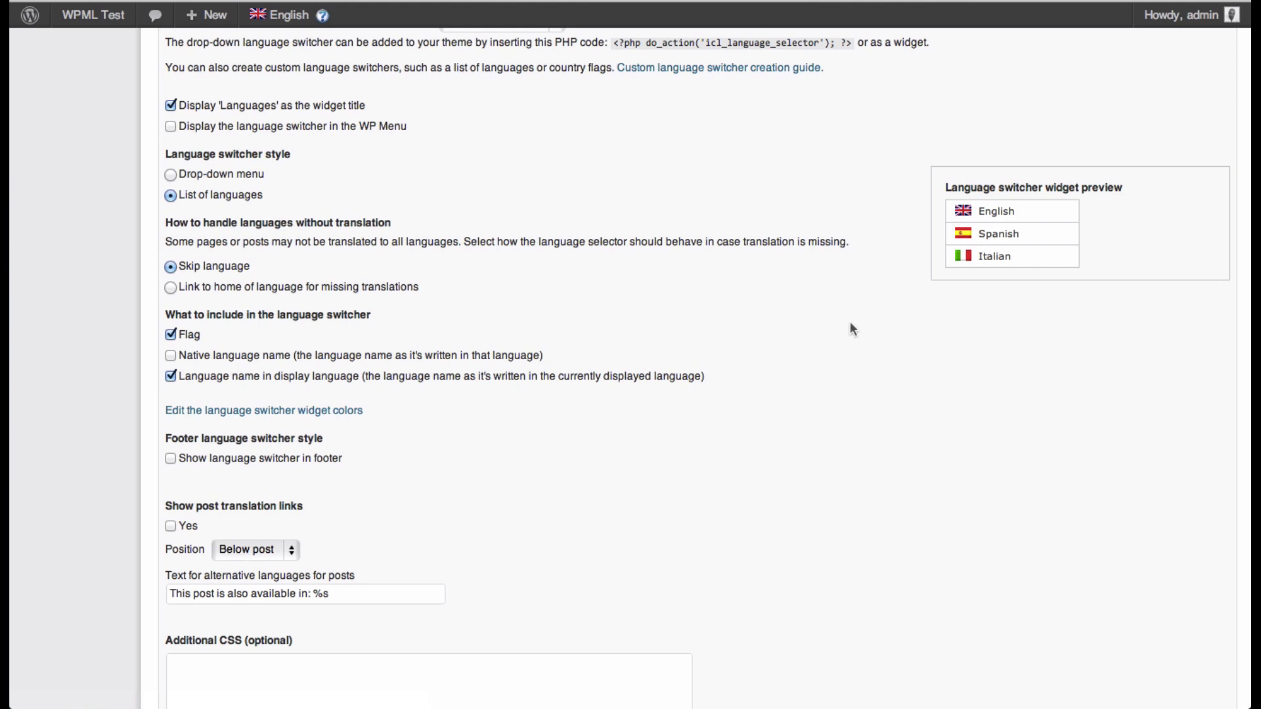
pyautogui.scroll(-5, 849, 329)
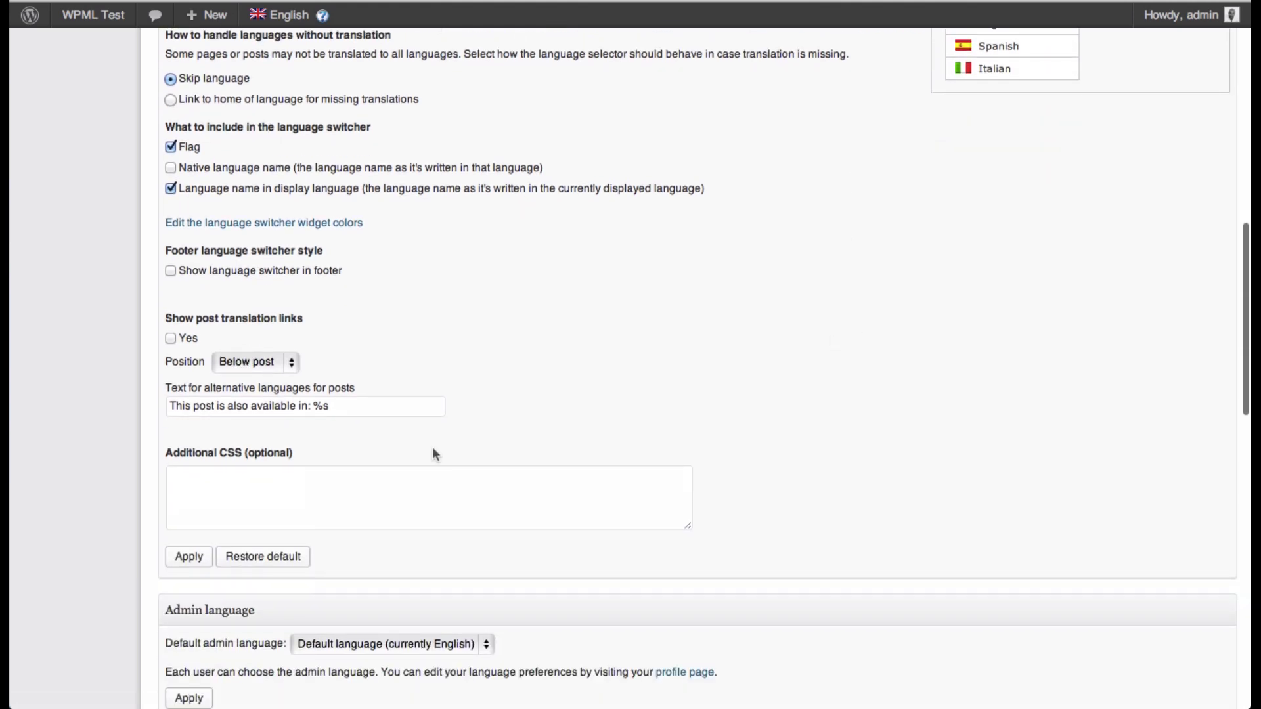
pyautogui.scroll(2, 371, 494)
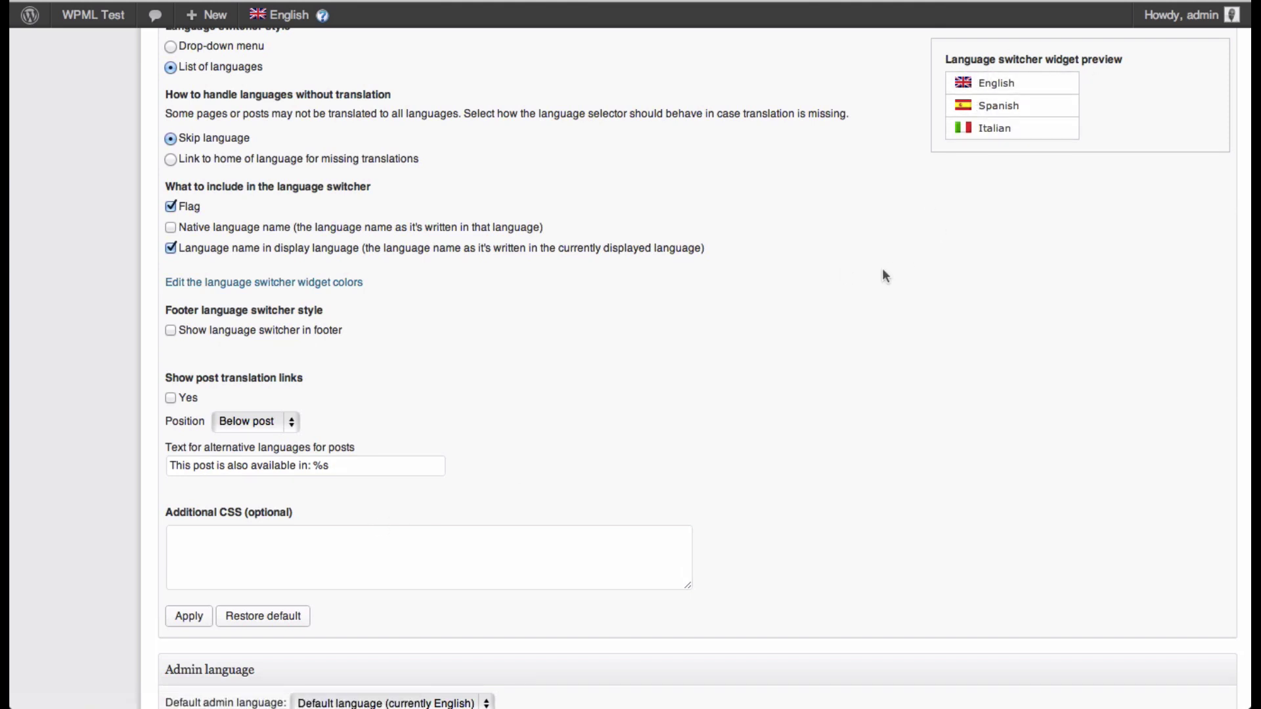
pyautogui.scroll(-5, 611, 419)
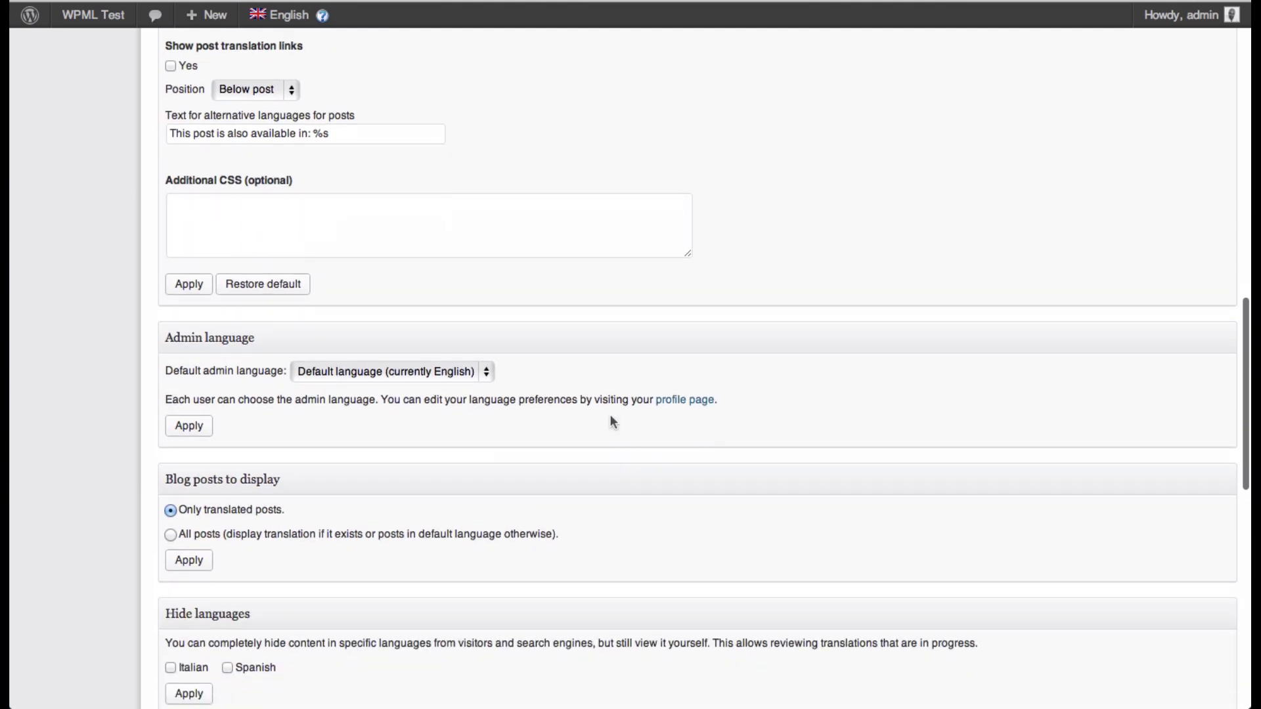
pyautogui.scroll(-1, 611, 421)
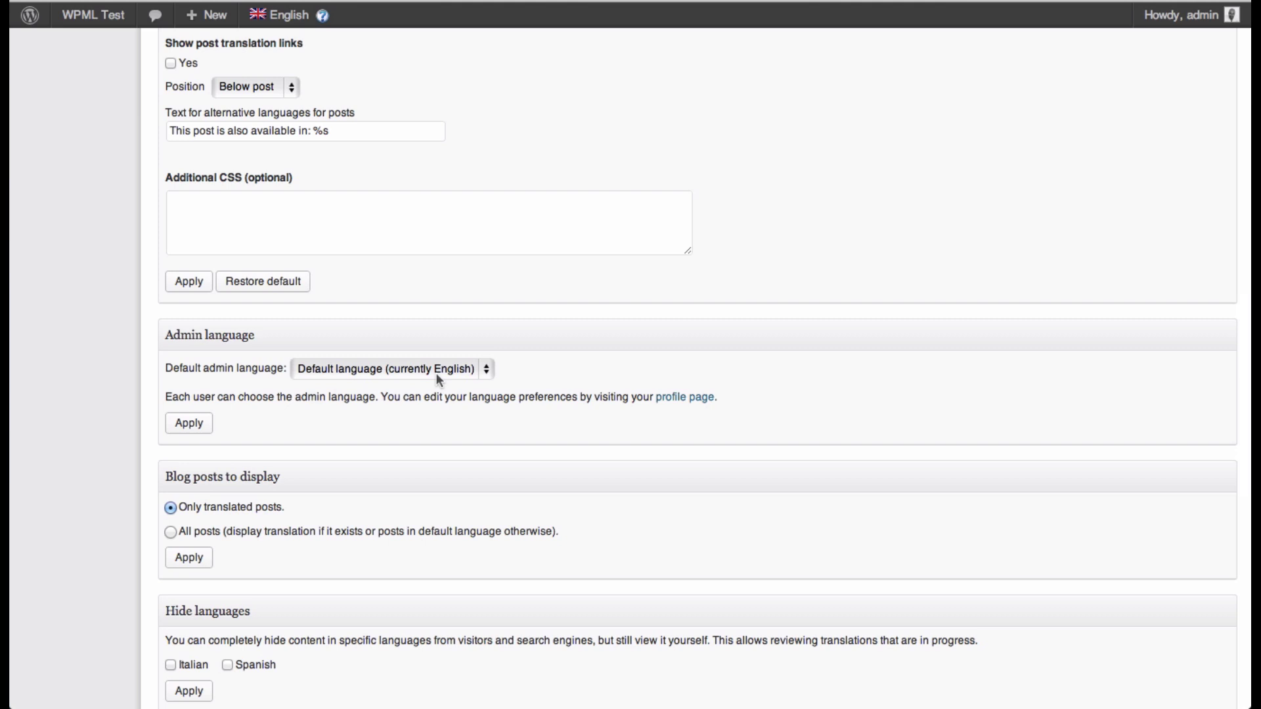
pyautogui.scroll(-2, 436, 374)
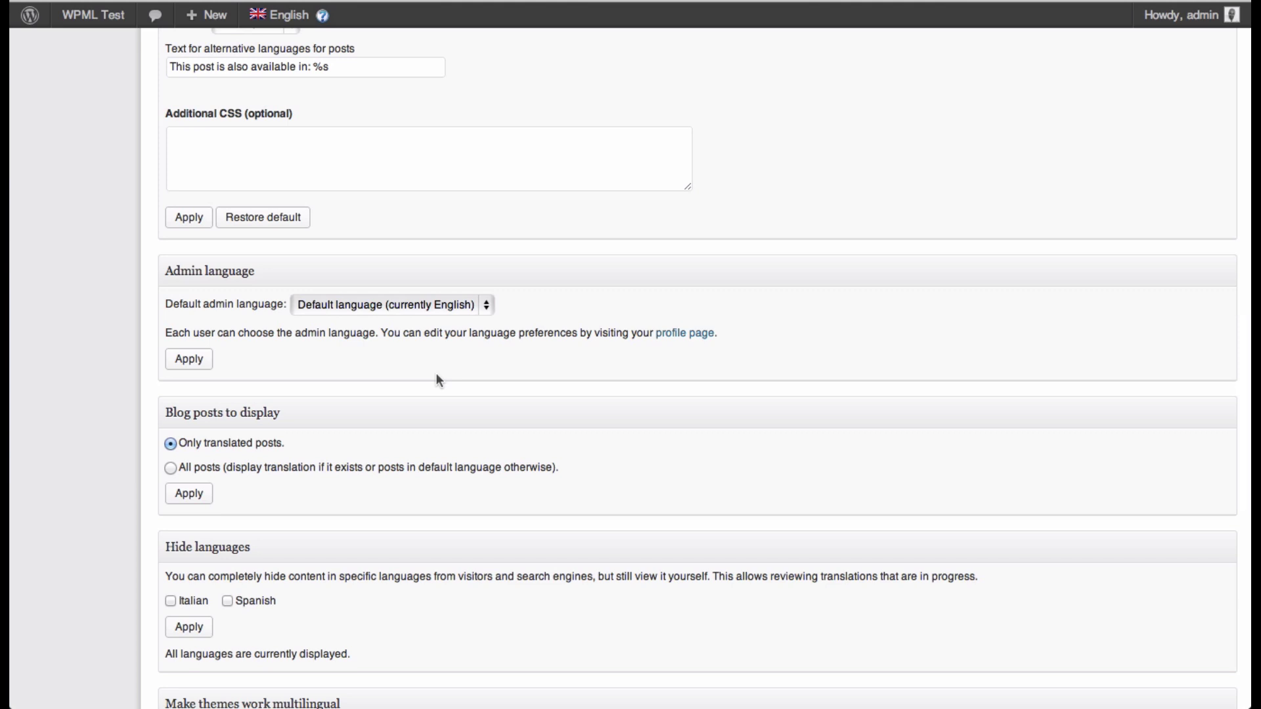
pyautogui.scroll(-3, 438, 380)
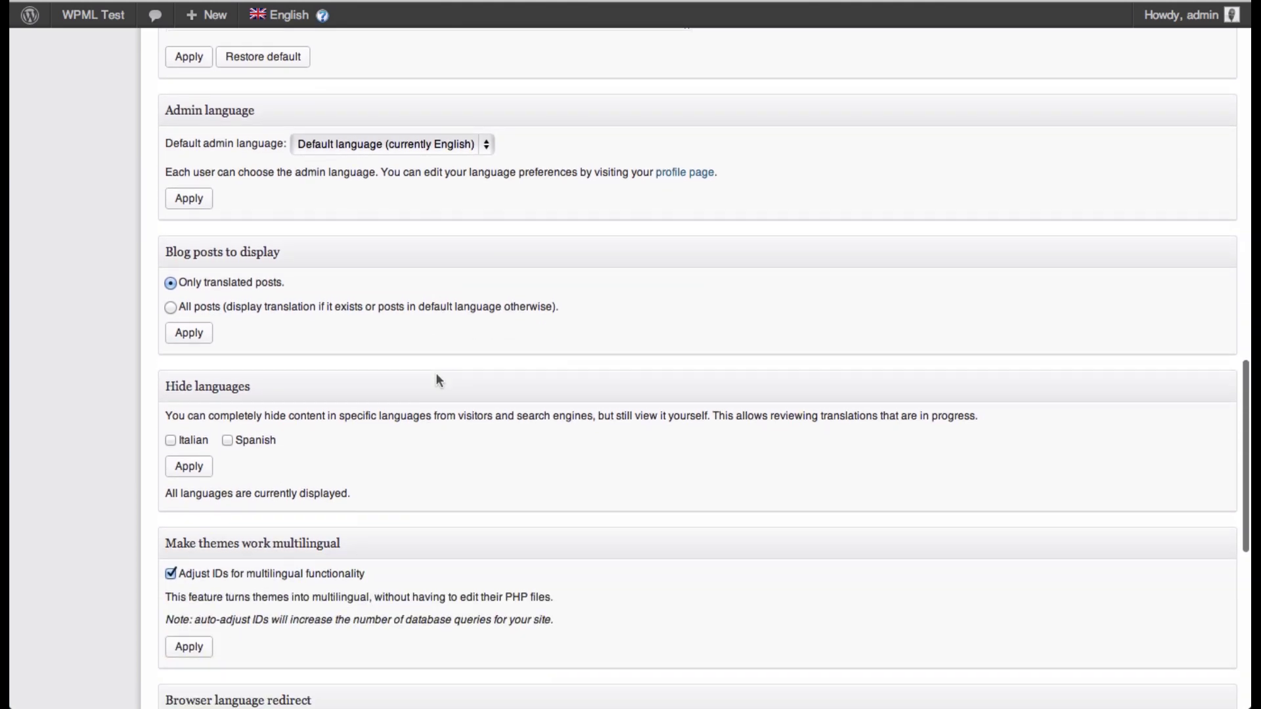
pyautogui.scroll(-2, 438, 380)
pyautogui.scroll(-10, 437, 375)
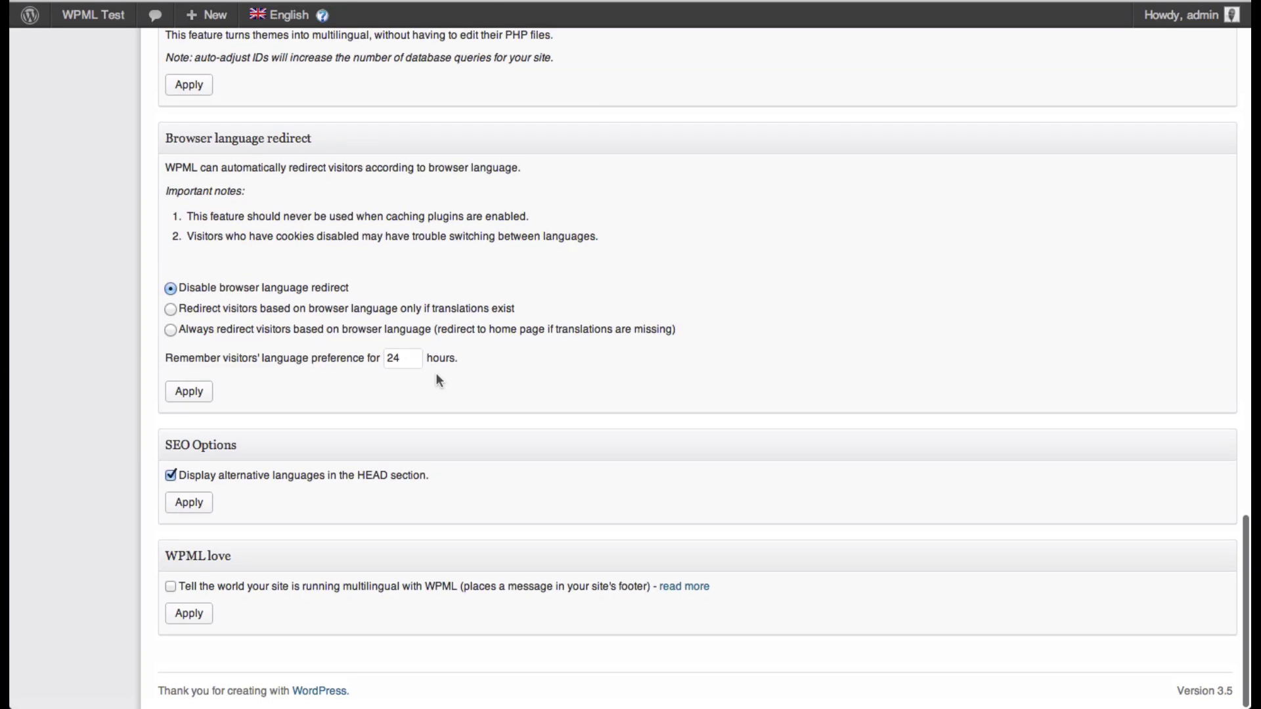
pyautogui.scroll(15, 438, 380)
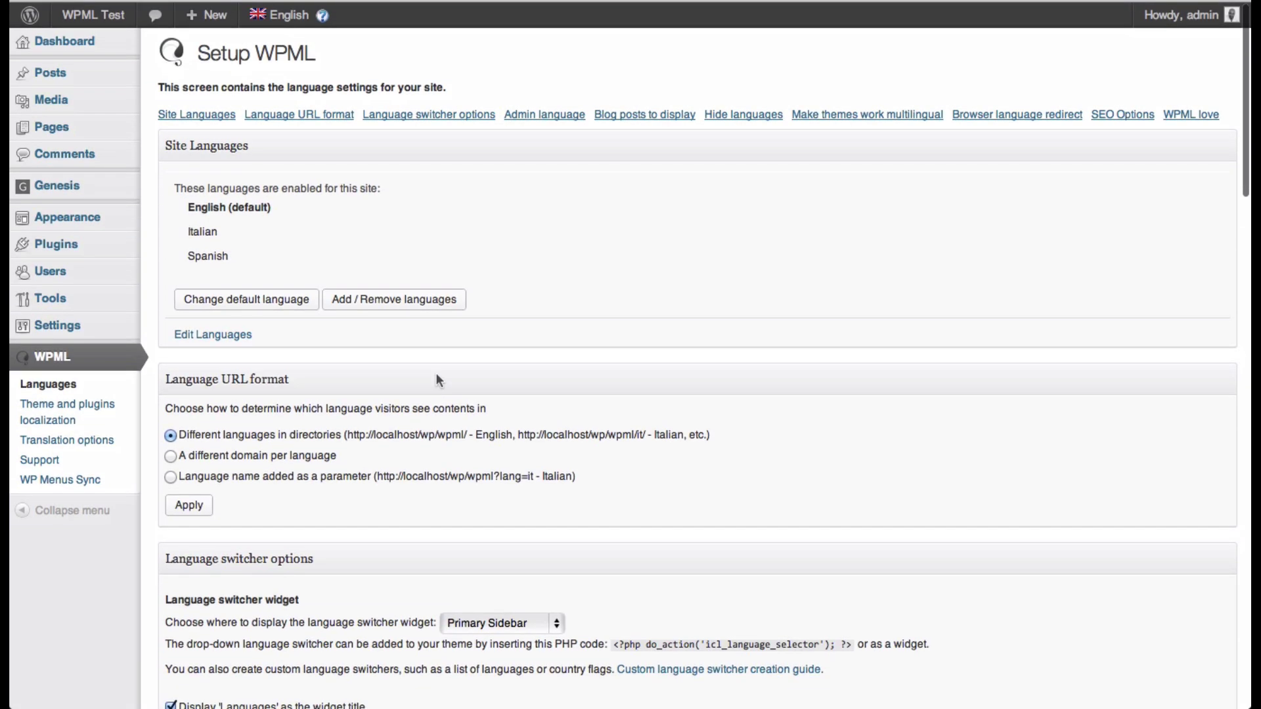
# Publish a new English post titled 'My first post' and start its Italian translation.
pyautogui.click(114, 76)
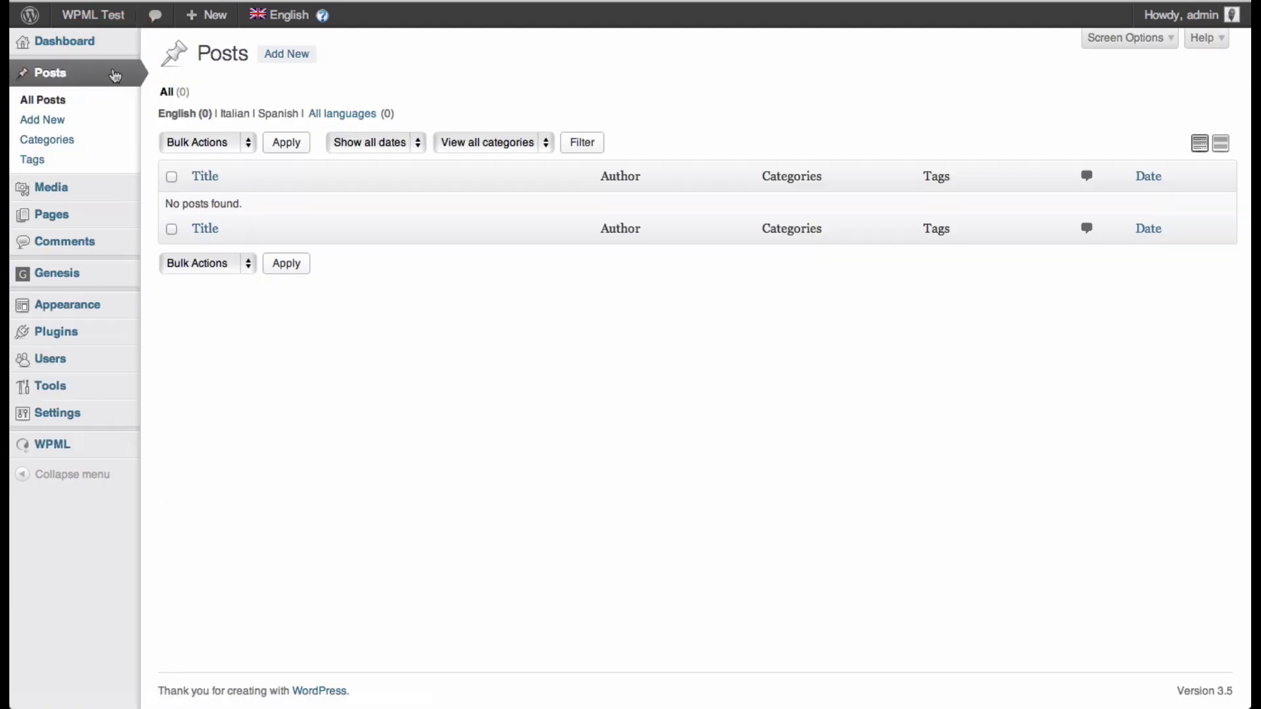
pyautogui.click(289, 54)
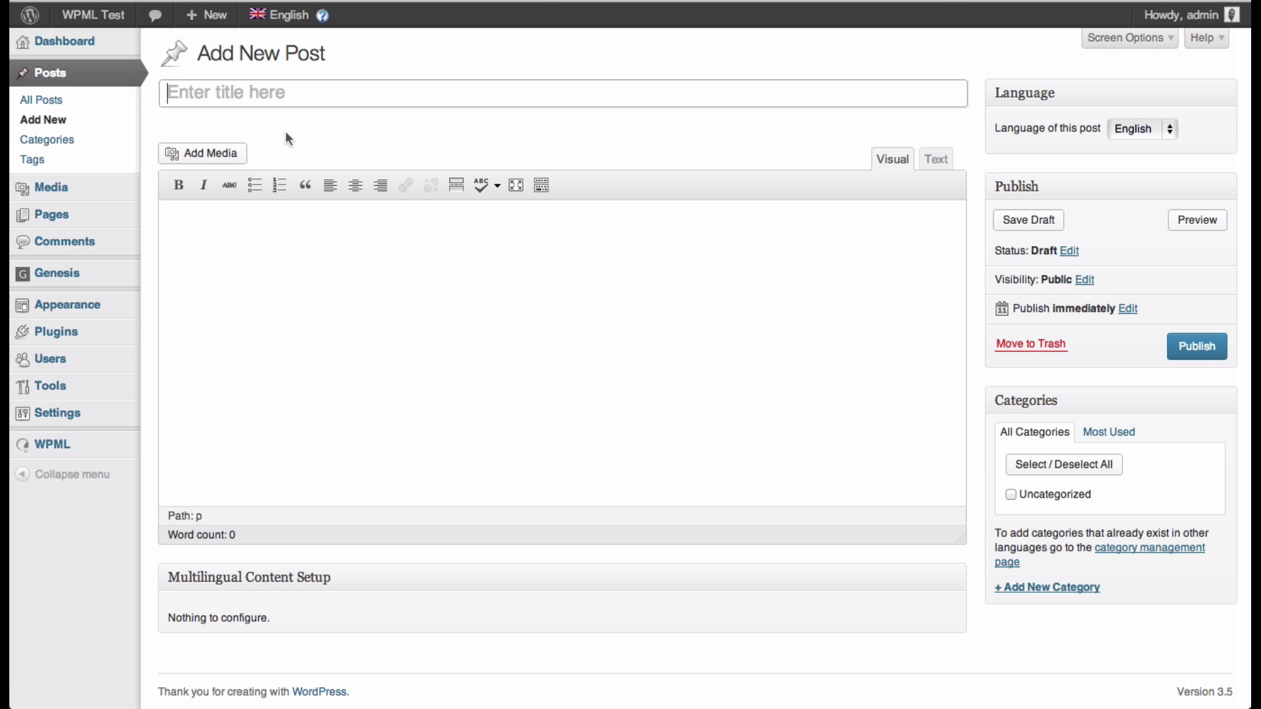
pyautogui.write('My ')
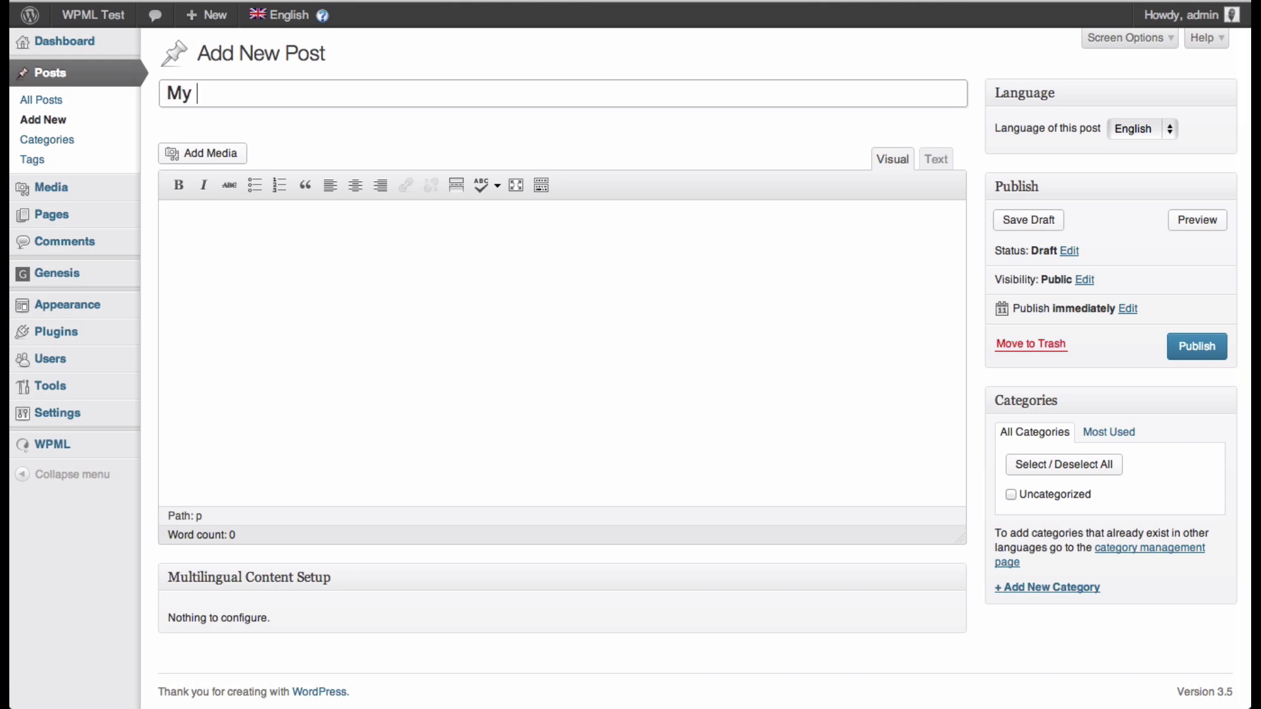
pyautogui.write('first post')
pyautogui.click(1194, 358)
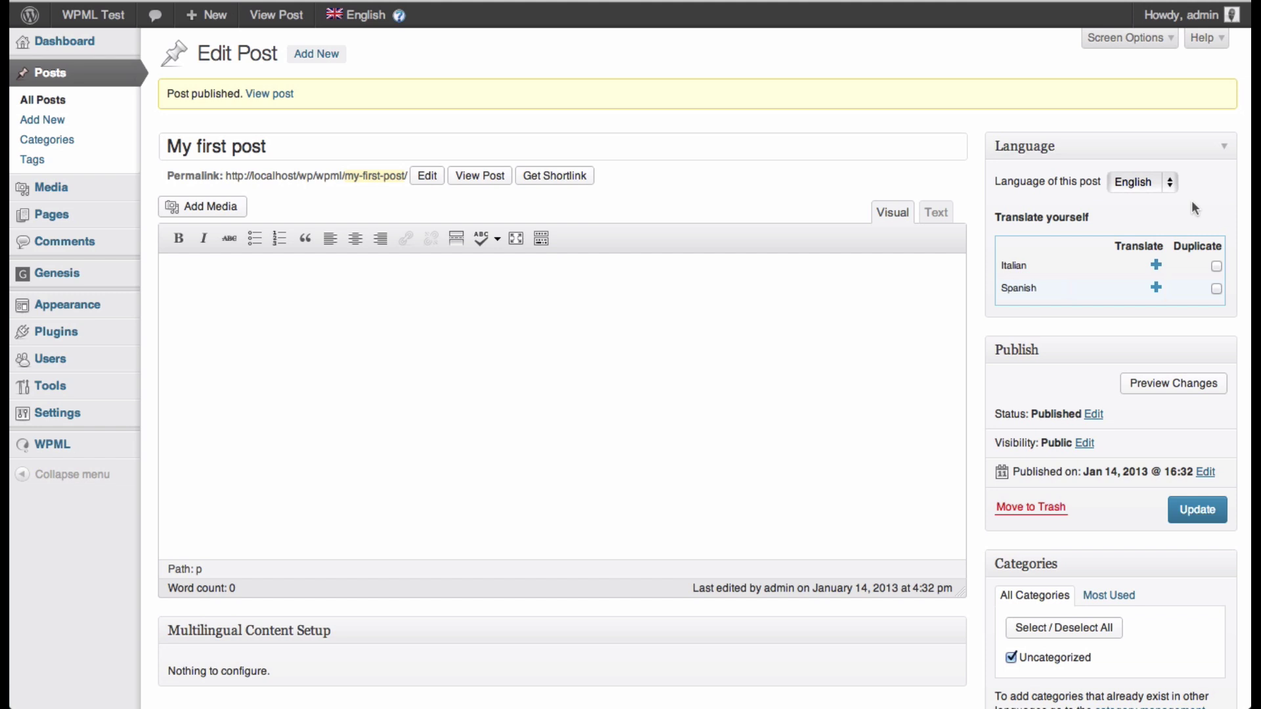
pyautogui.moveTo(120, 451)
pyautogui.click(1157, 269)
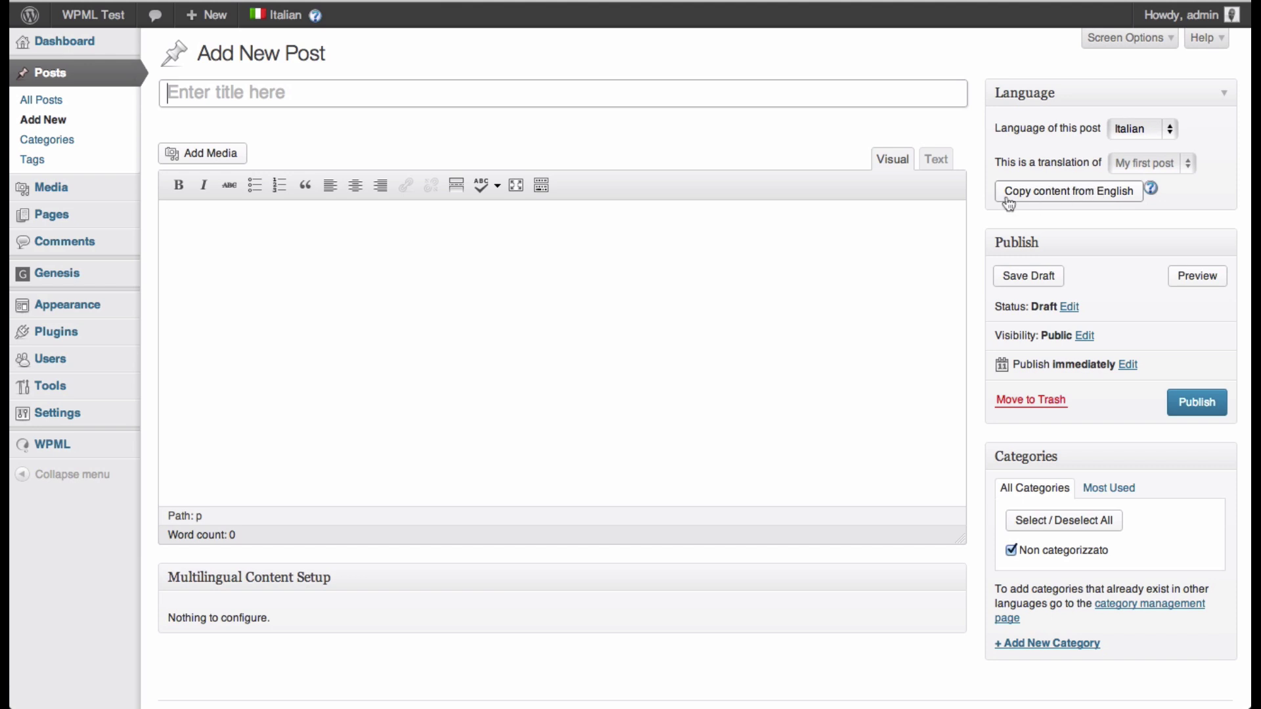
# Copy content from English, title the Italian post 'Il mio primo articolo', and publish it.
pyautogui.click(1065, 194)
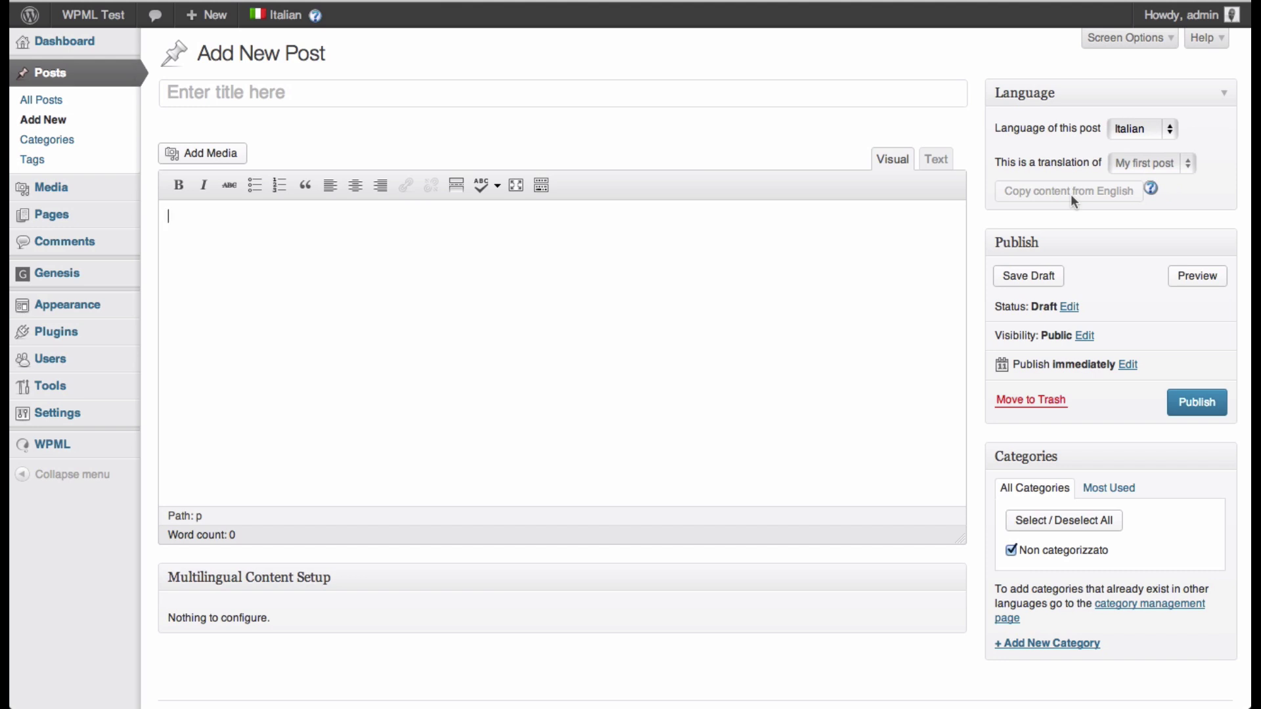
pyautogui.click(588, 78)
pyautogui.click(478, 315)
pyautogui.click(380, 101)
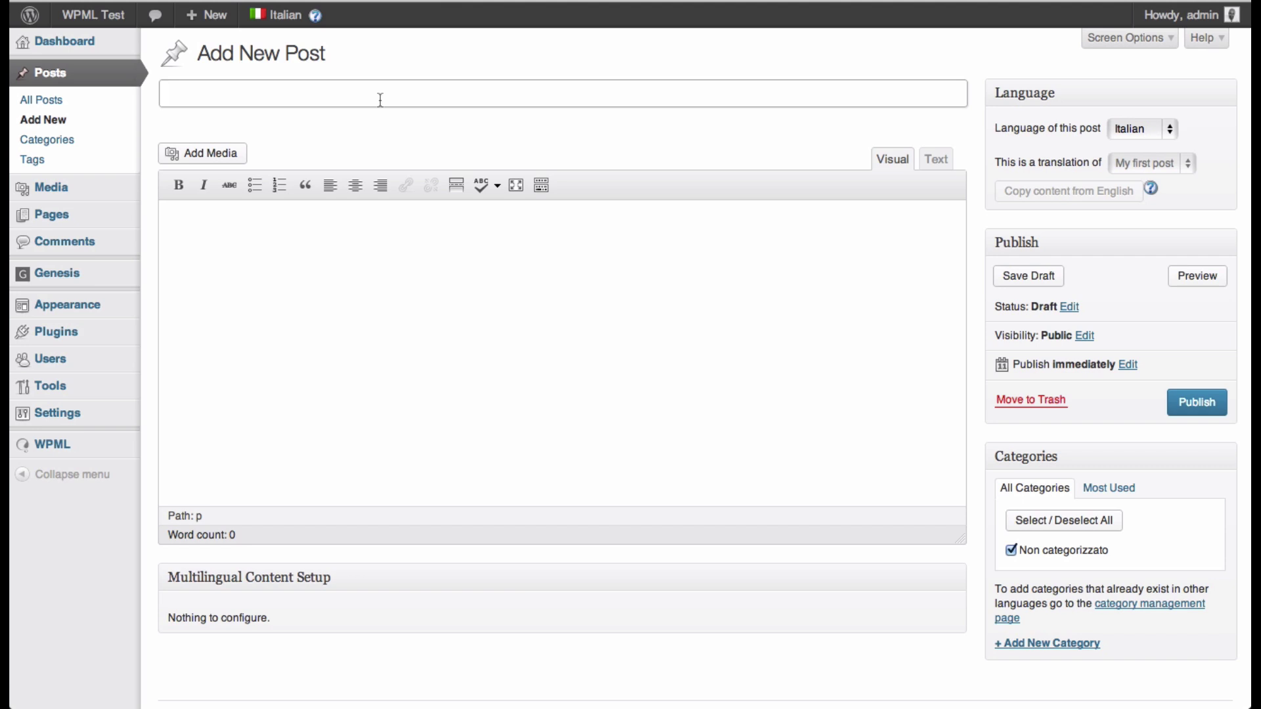
pyautogui.write('Il mio ')
pyautogui.write('primo')
pyautogui.press('BackSpace')
pyautogui.write('imo articolo')
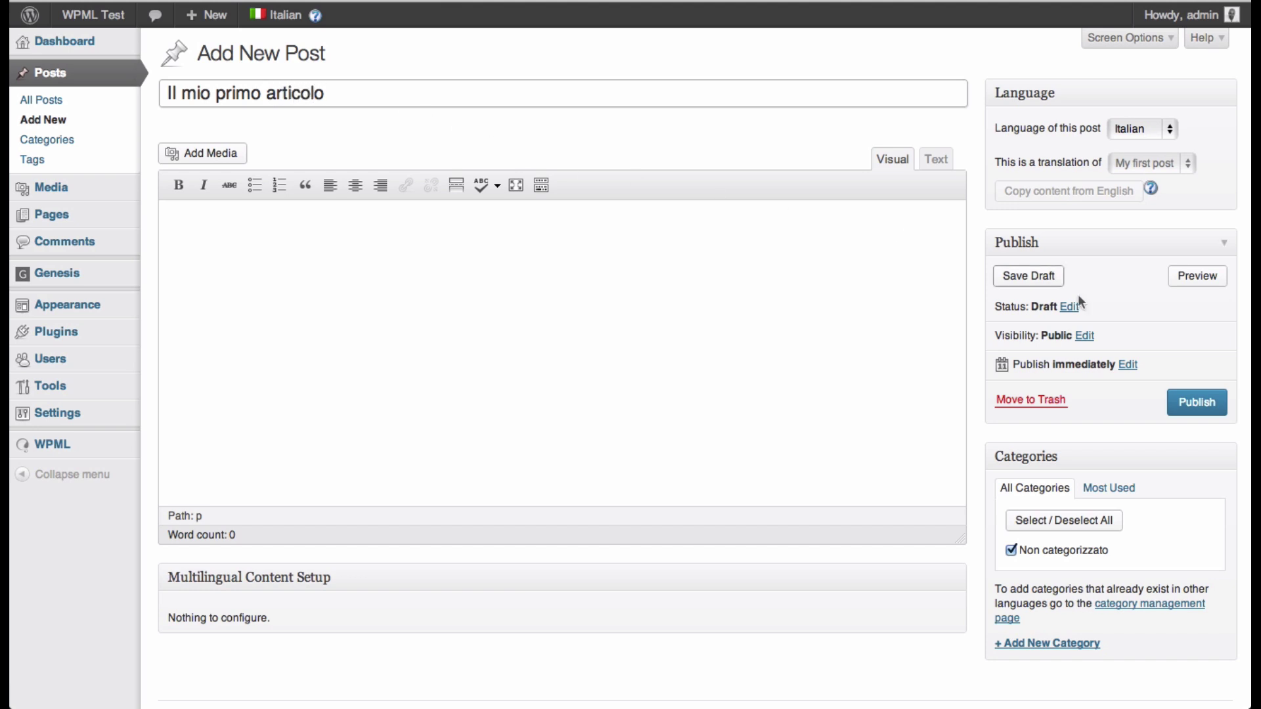
pyautogui.click(1177, 402)
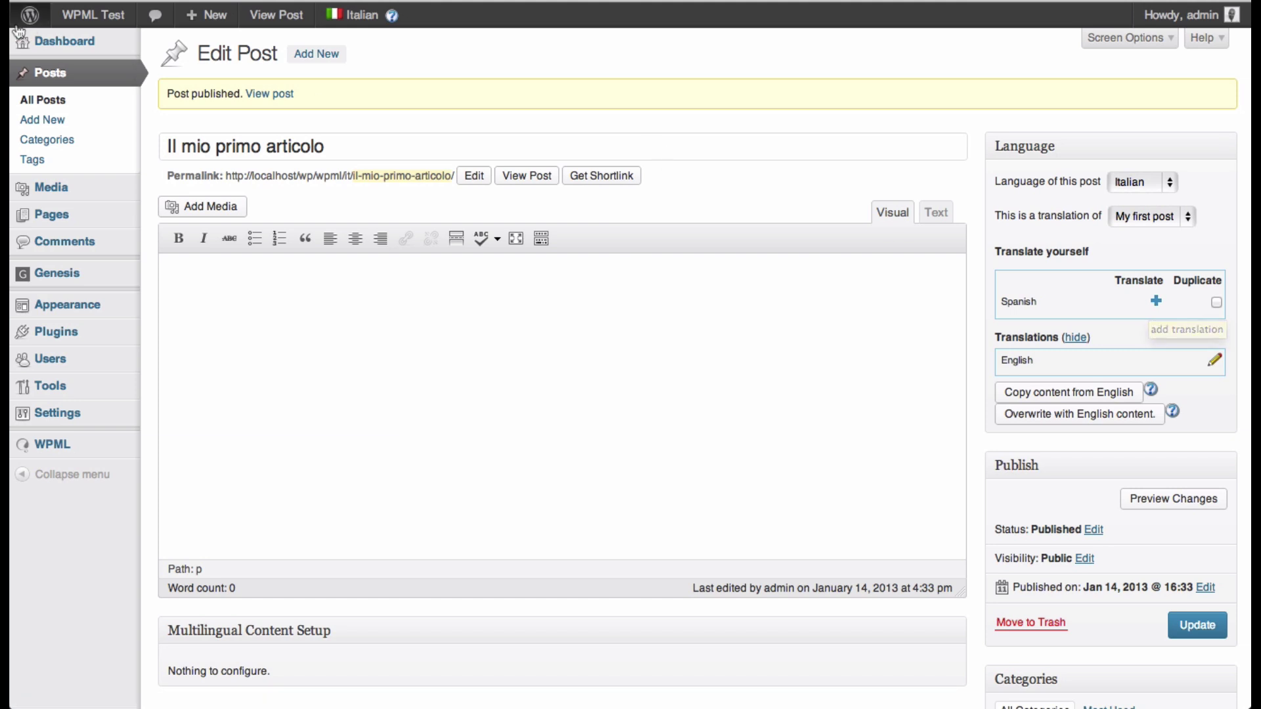
# Go back to the All Posts list.
pyautogui.moveTo(130, 214)
pyautogui.click(65, 99)
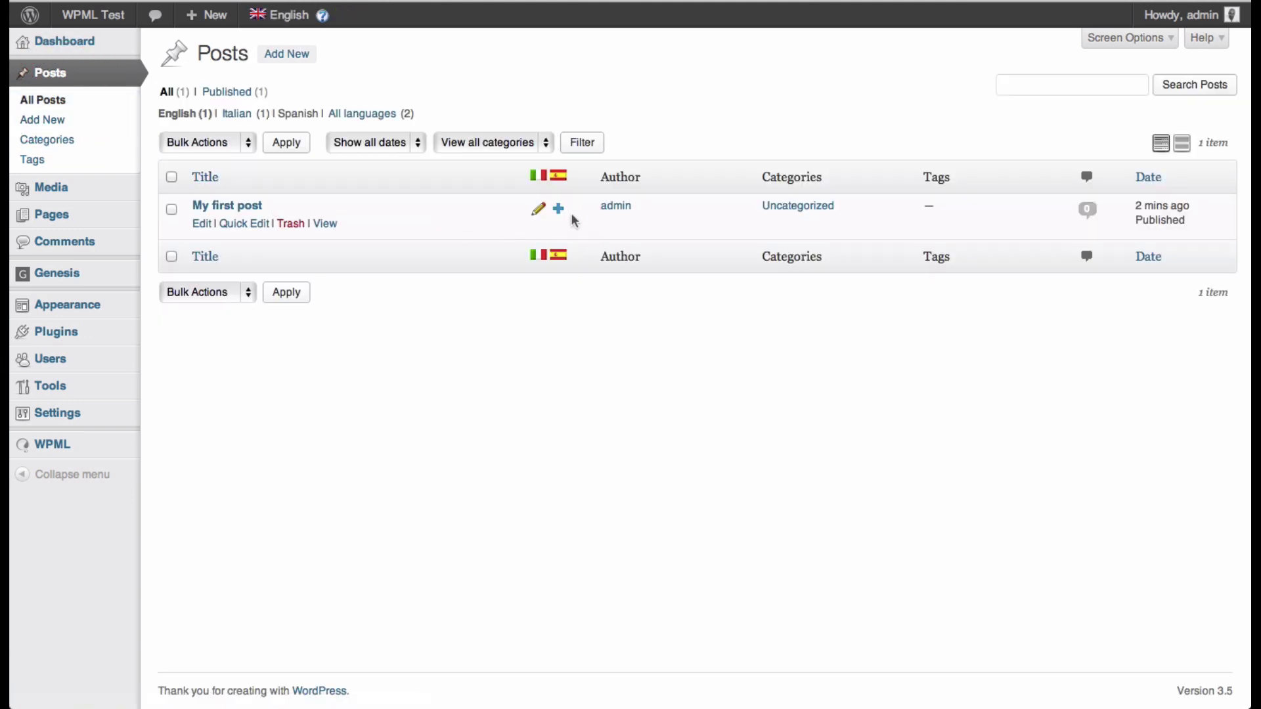
# Open 'My first post' for editing and create a Spanish duplicate of it.
pyautogui.click(197, 225)
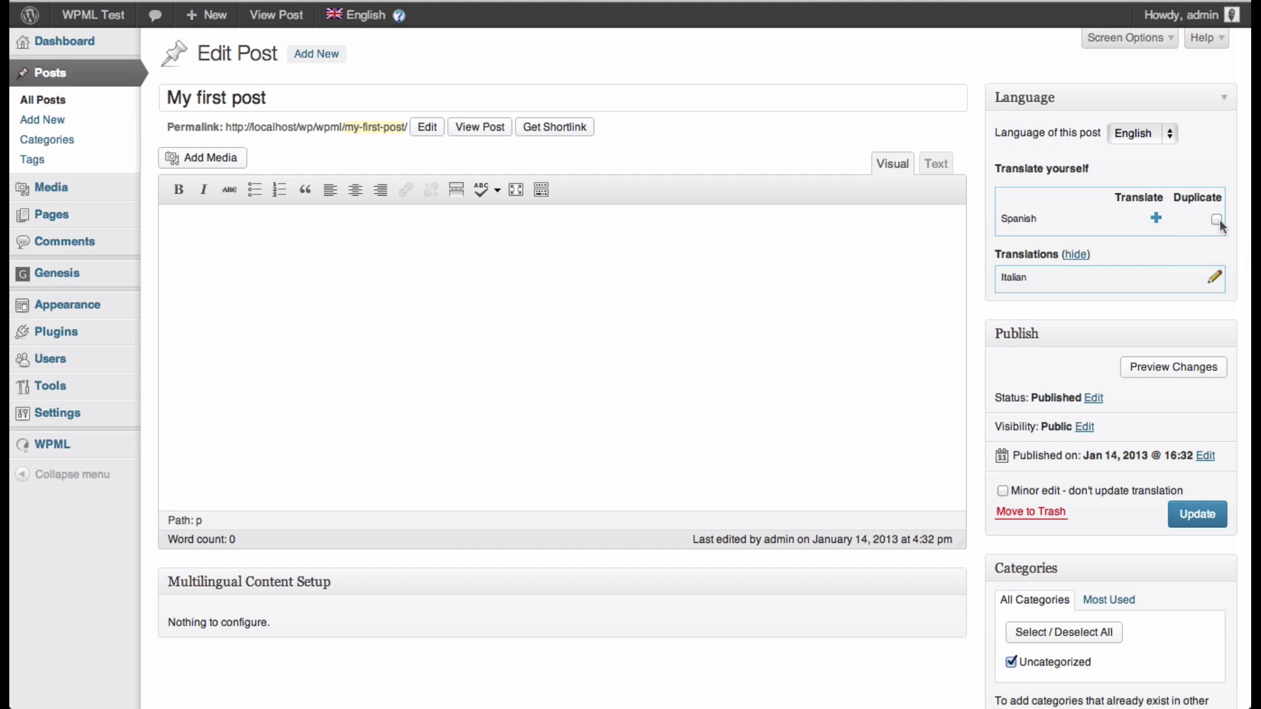
pyautogui.click(1218, 220)
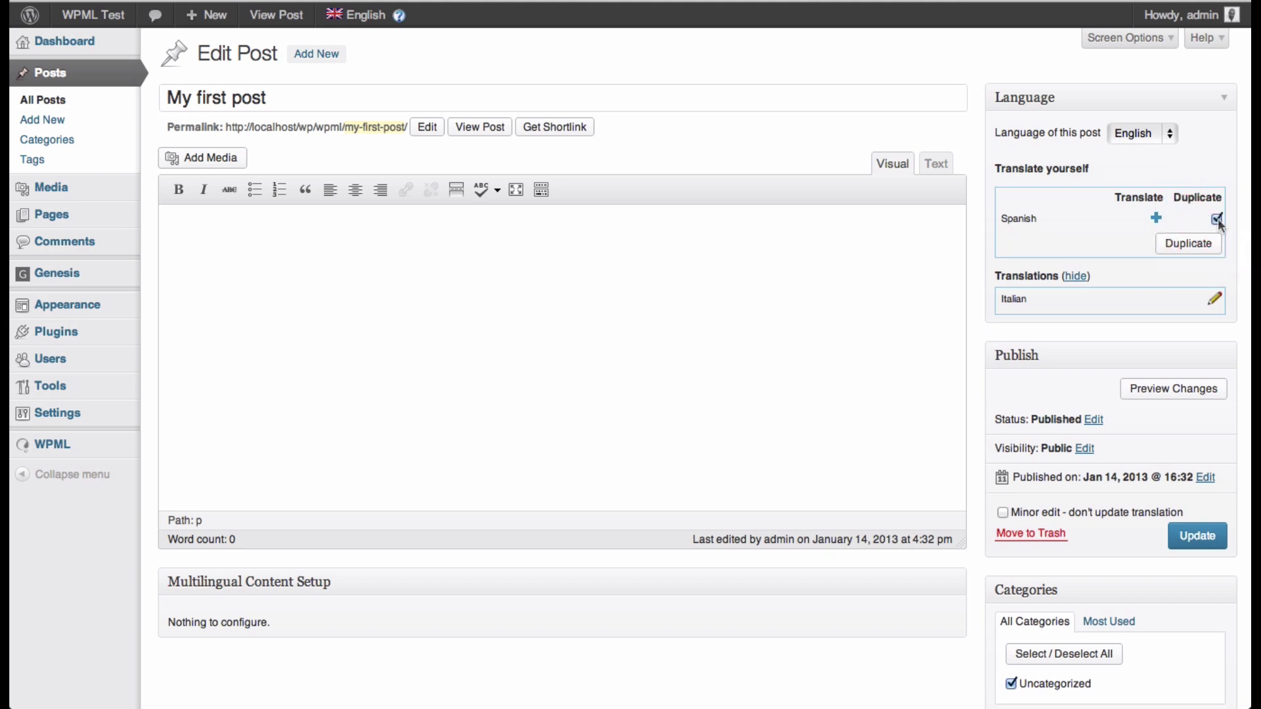
pyautogui.click(1201, 246)
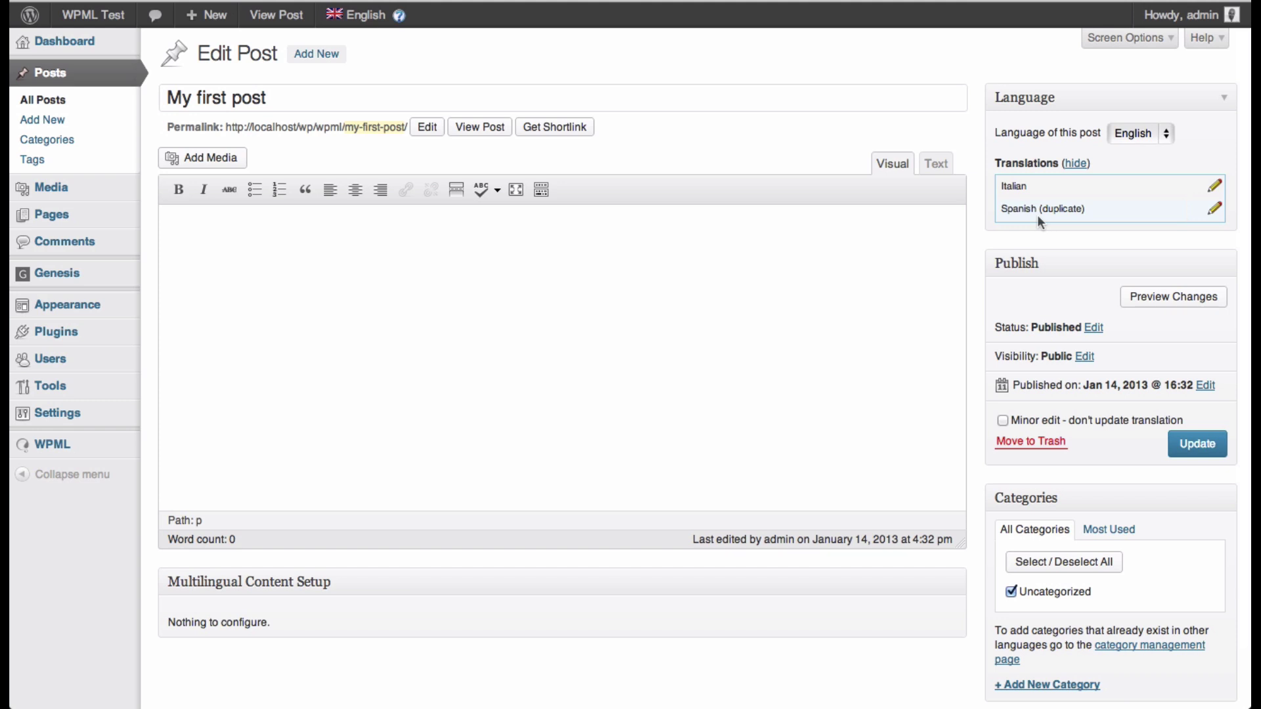
# Add the body text 'Just testing here.' to the English post and save the update.
pyautogui.click(581, 266)
pyautogui.write('Just testing here.')
pyautogui.click(1197, 443)
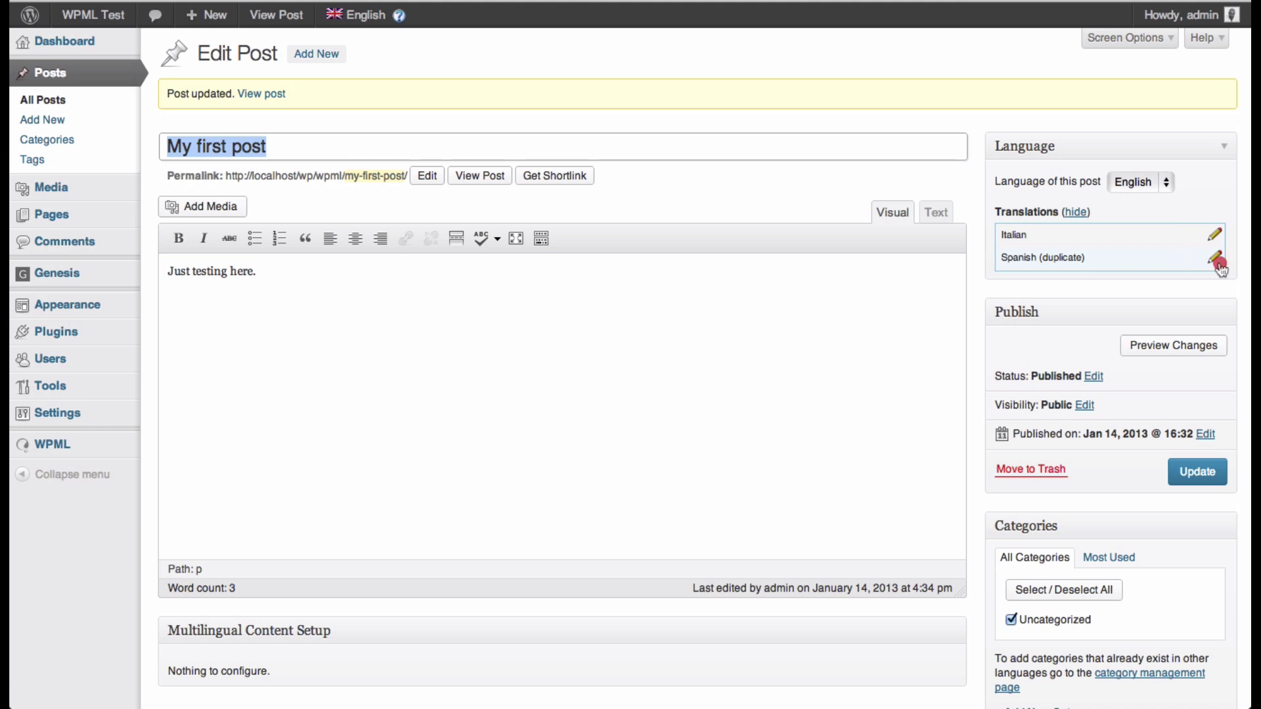
# Check the Spanish duplicate's text, then return to the All Posts list.
pyautogui.click(1217, 263)
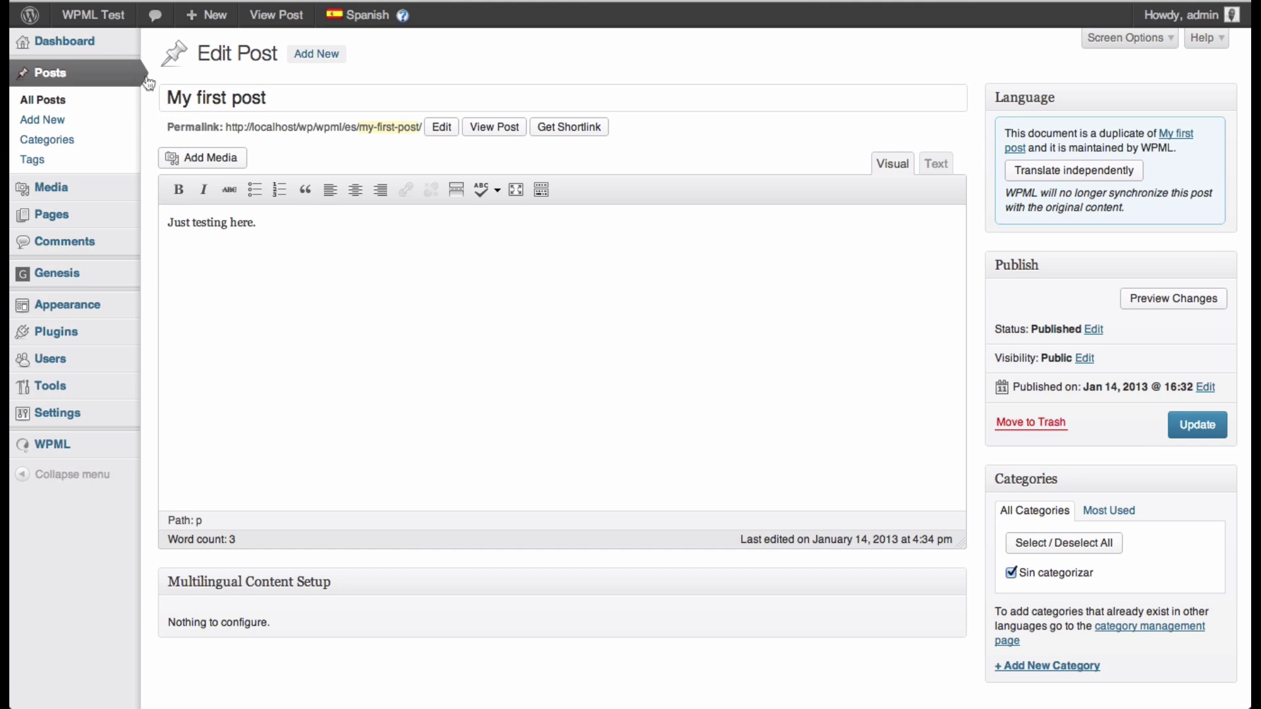
pyautogui.click(115, 98)
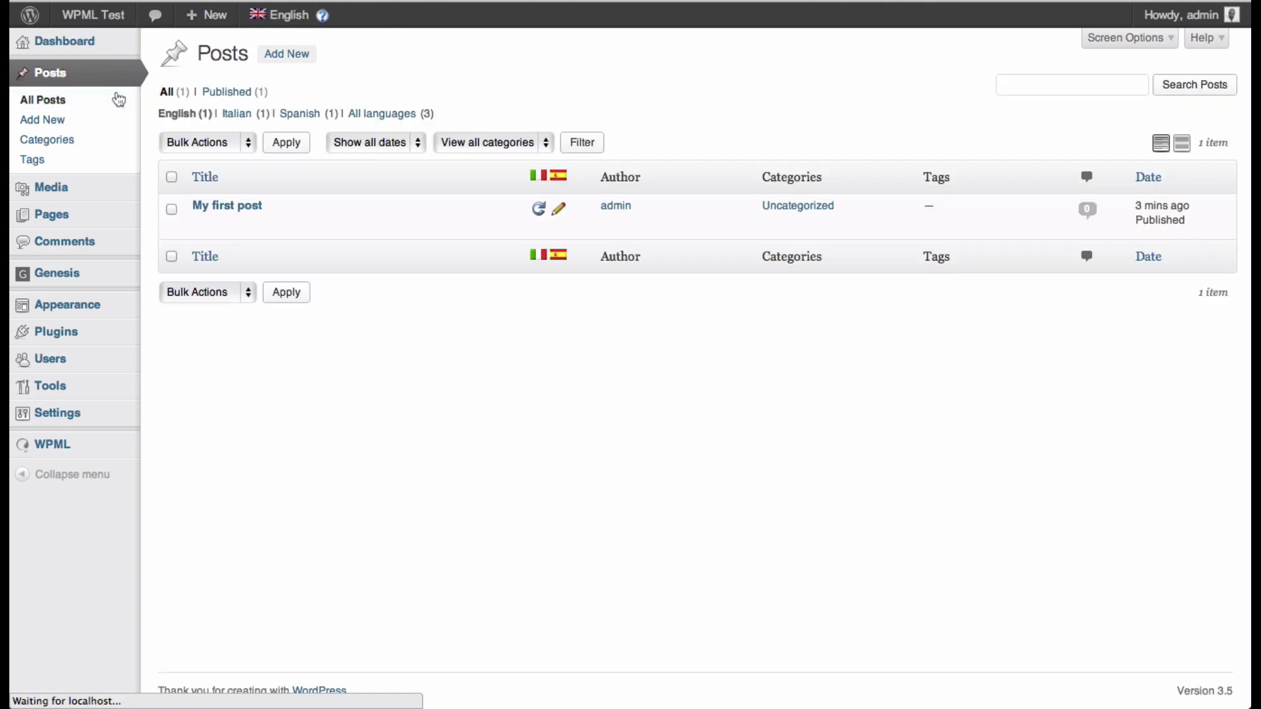
# View 'My first post' on the live site.
pyautogui.click(324, 224)
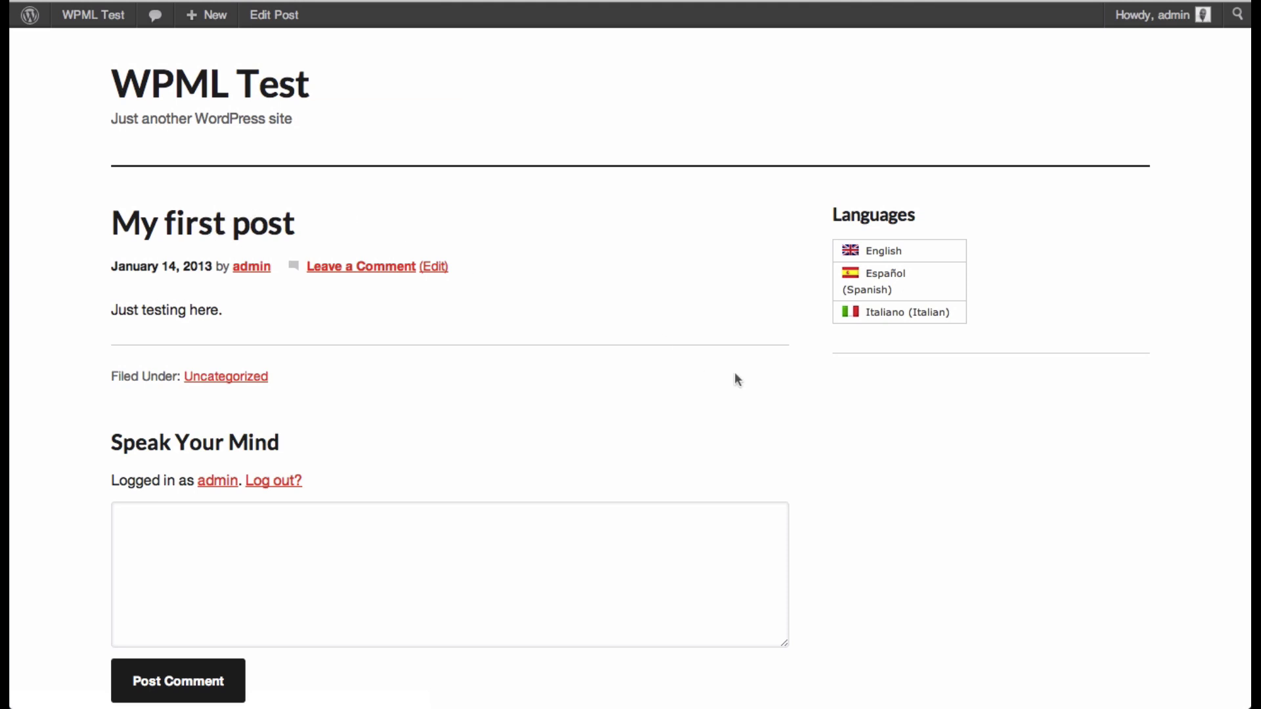
# Switch the post to Español, then Italiano, then back to Español in the Languages widget.
pyautogui.click(894, 280)
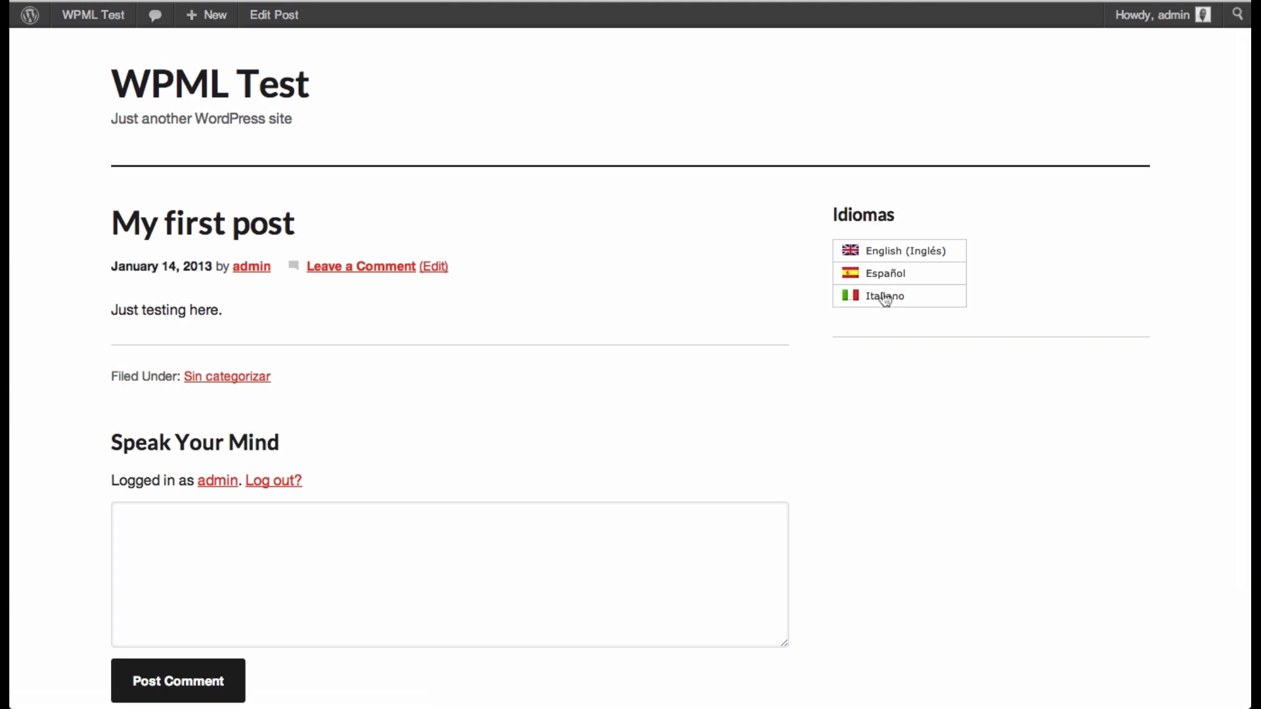
pyautogui.click(882, 292)
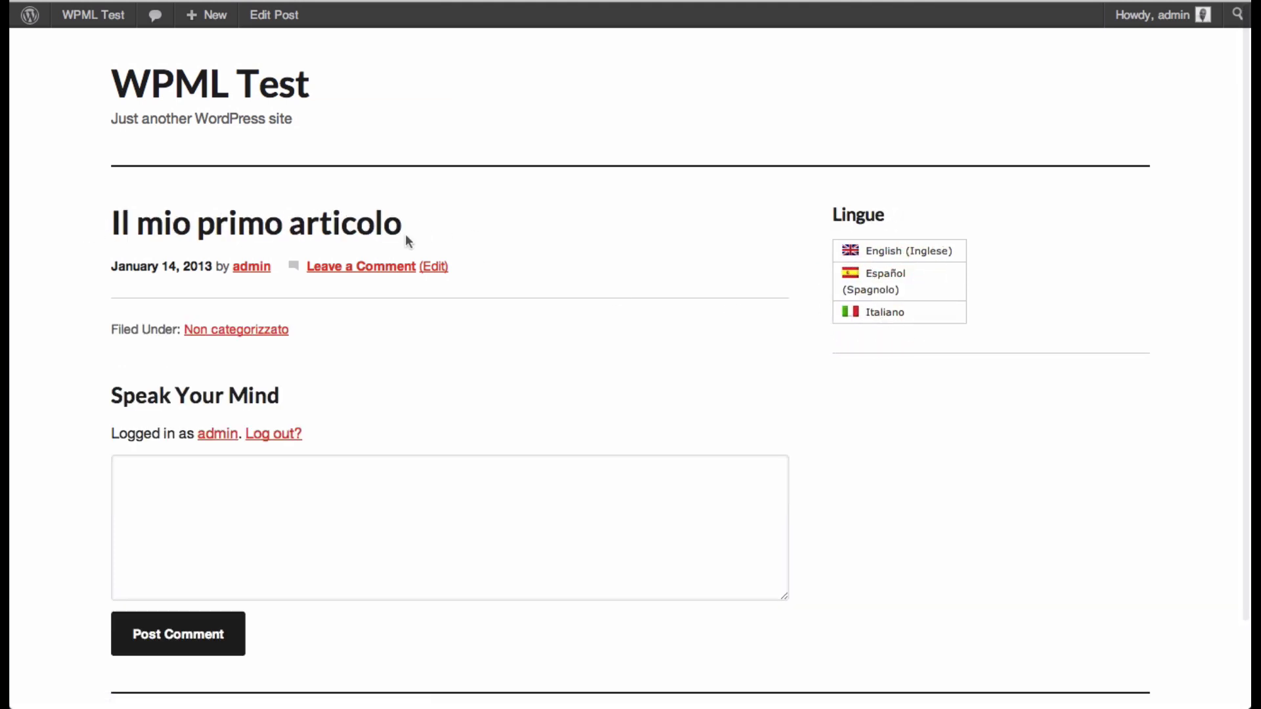
pyautogui.click(857, 282)
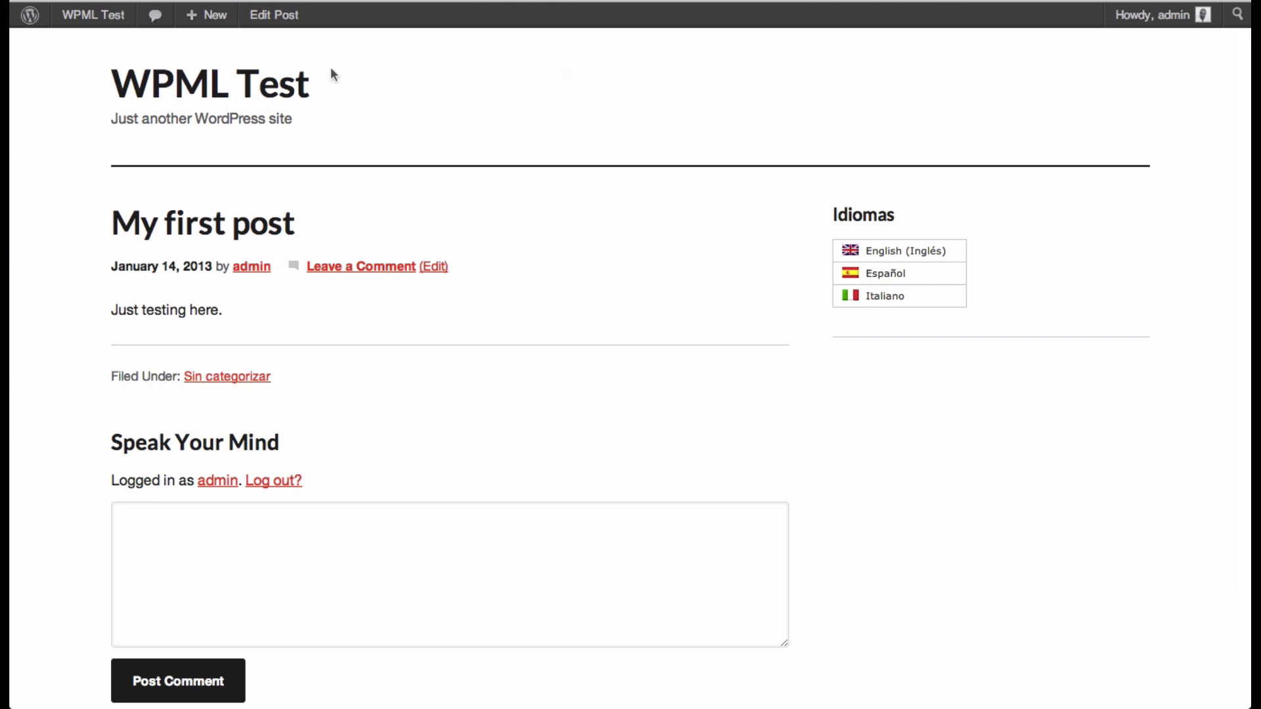
pyautogui.moveTo(90, 21)
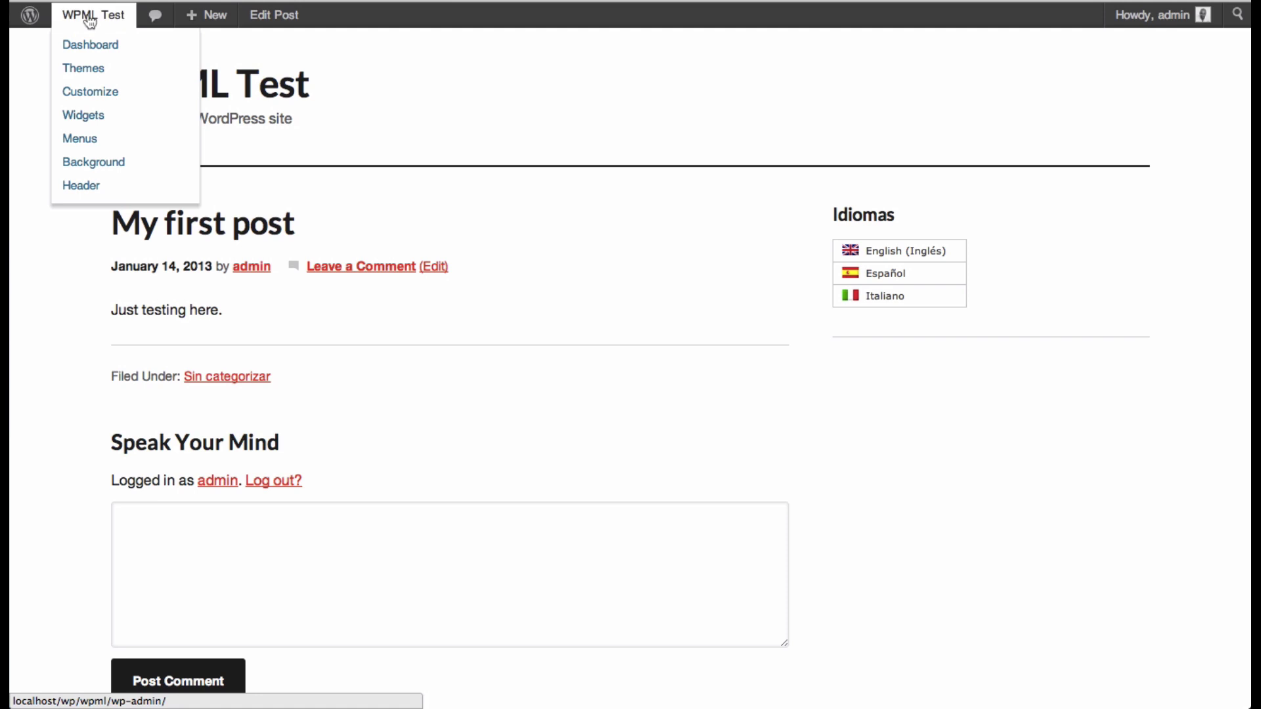
# Go back to the admin Dashboard via the WPML Test admin-bar menu.
pyautogui.click(99, 43)
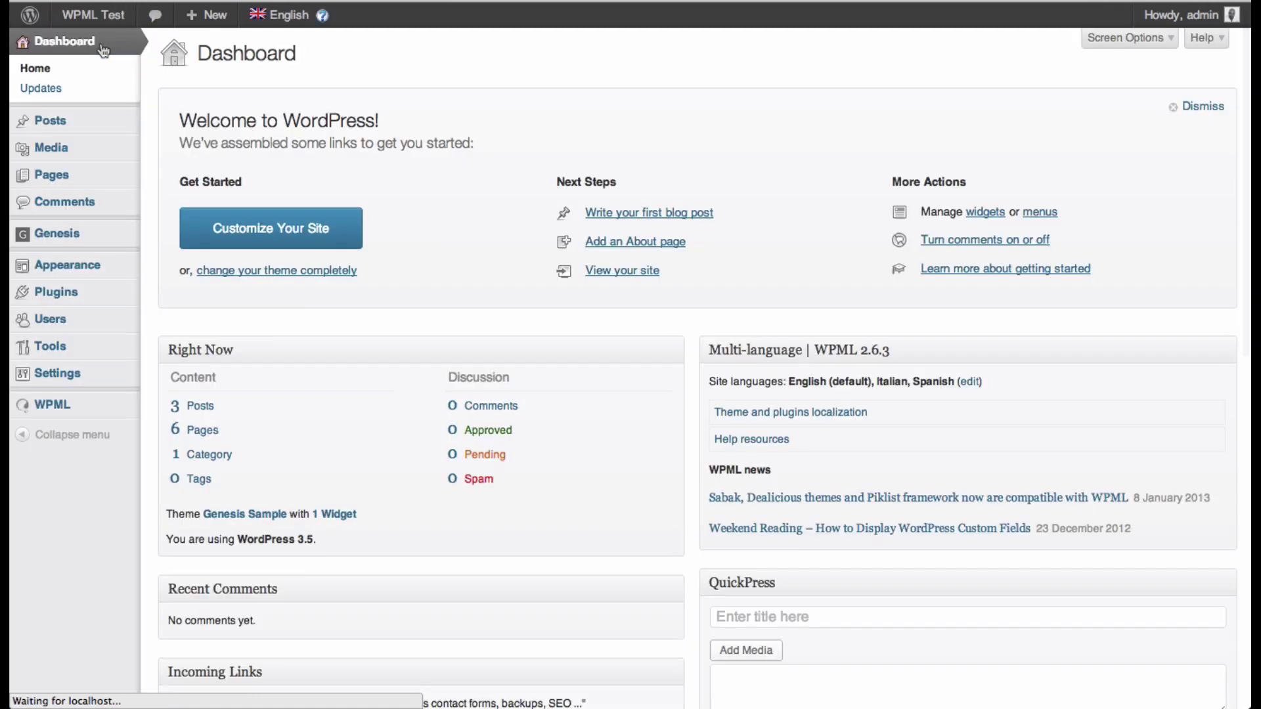